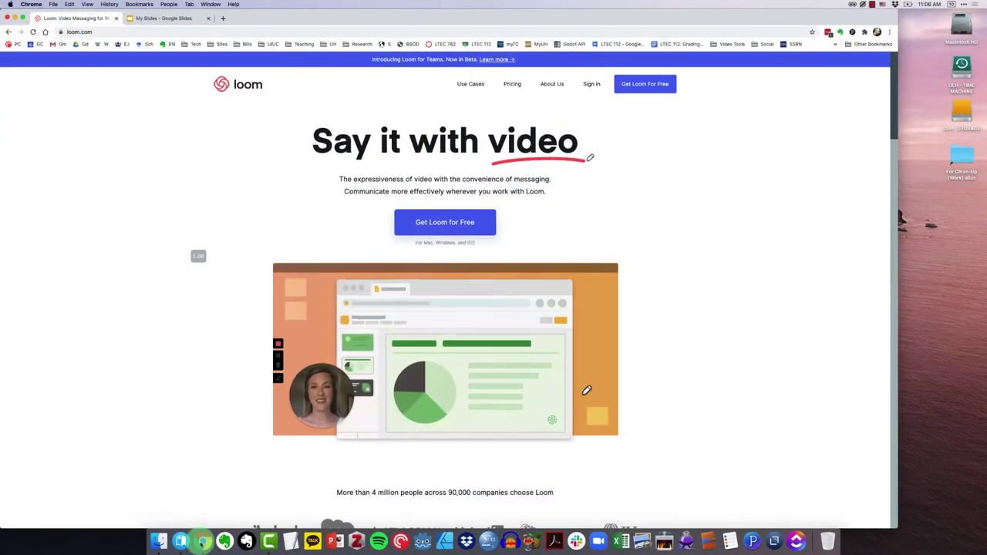
Maximize the browser window and sign in to the Loom website.
key(ctrl+alt+Return)
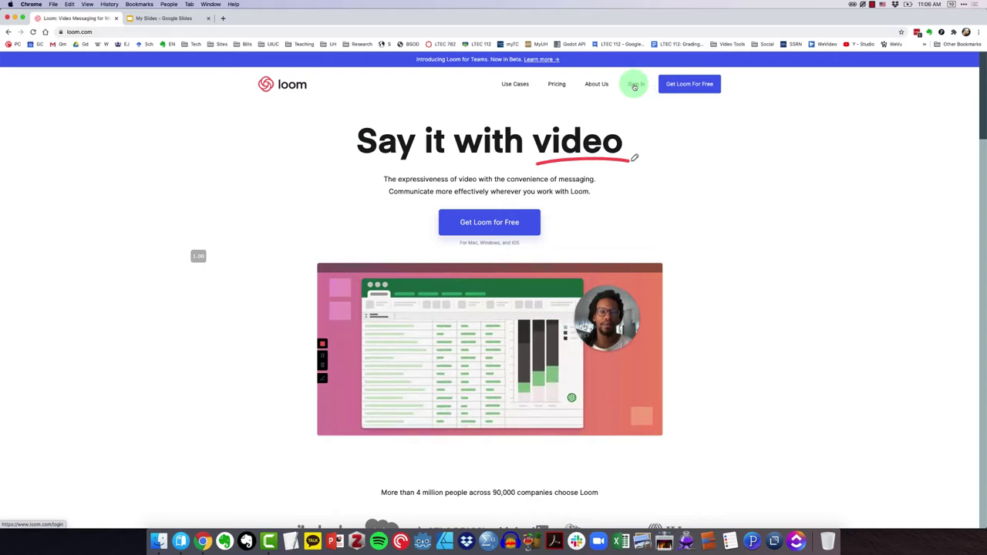
click(635, 85)
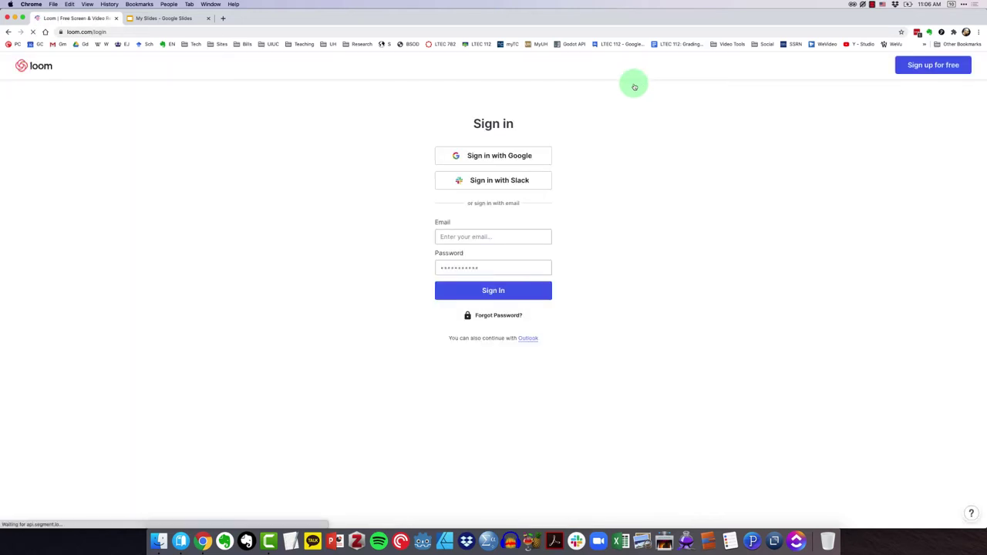
click(508, 282)
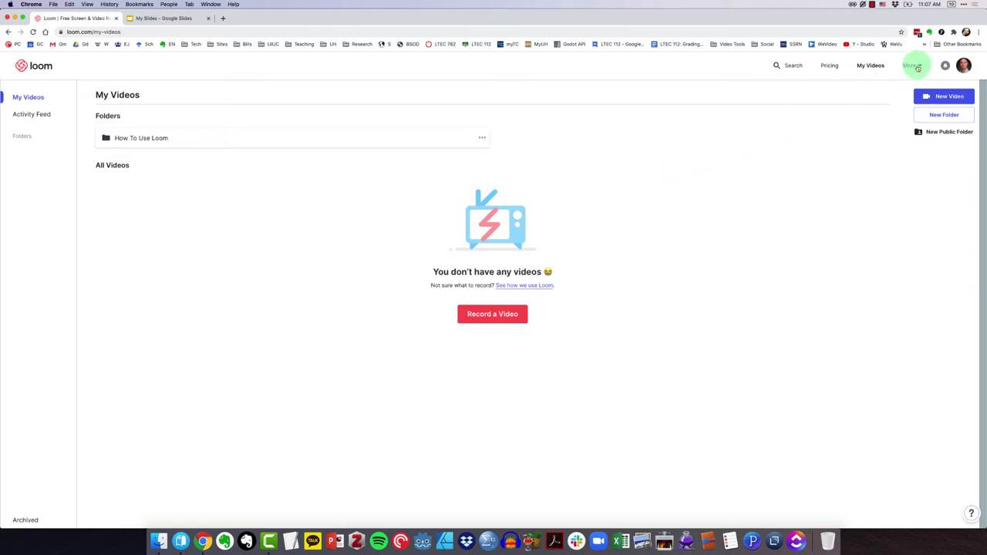
Go to Loom's Desktop App download page and show the additional download options.
click(918, 67)
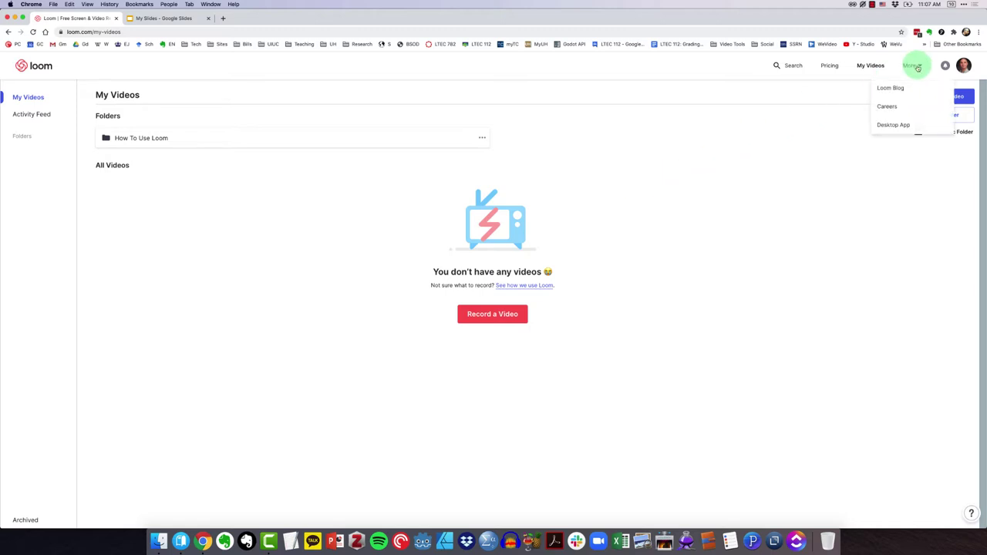
click(901, 127)
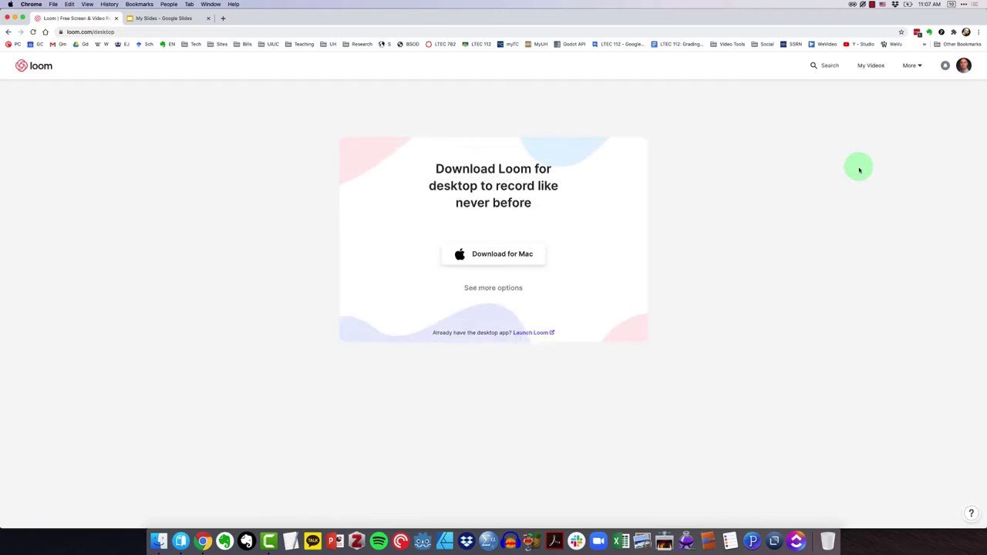
click(498, 288)
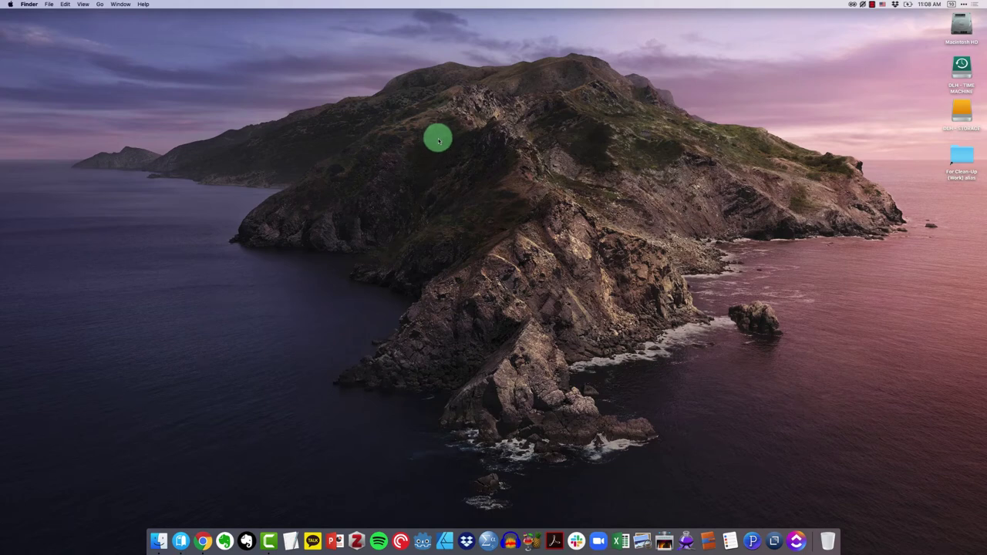
Find the installed Loom desktop app by searching the Mac for "Loo" and launch it.
key(super+space)
text(Loo)
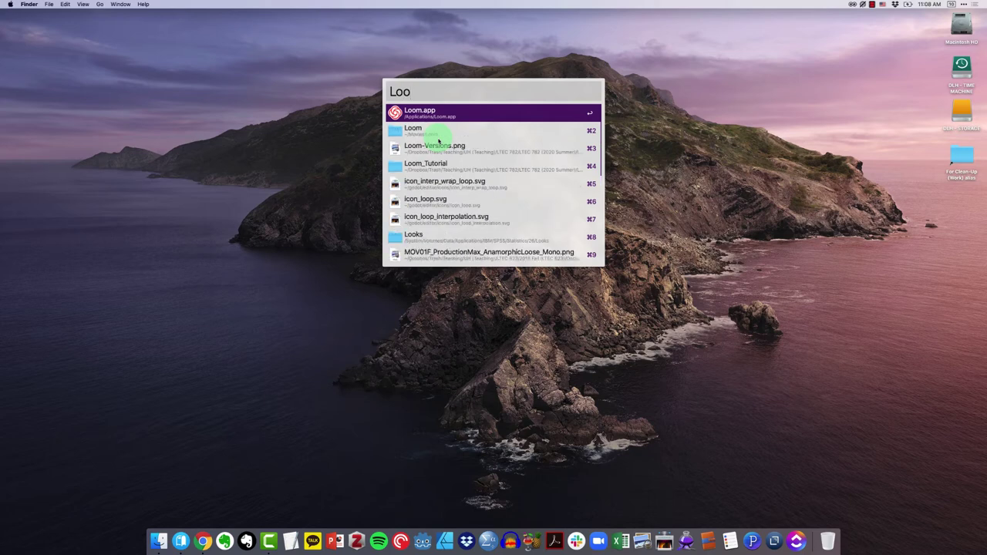
key(Return)
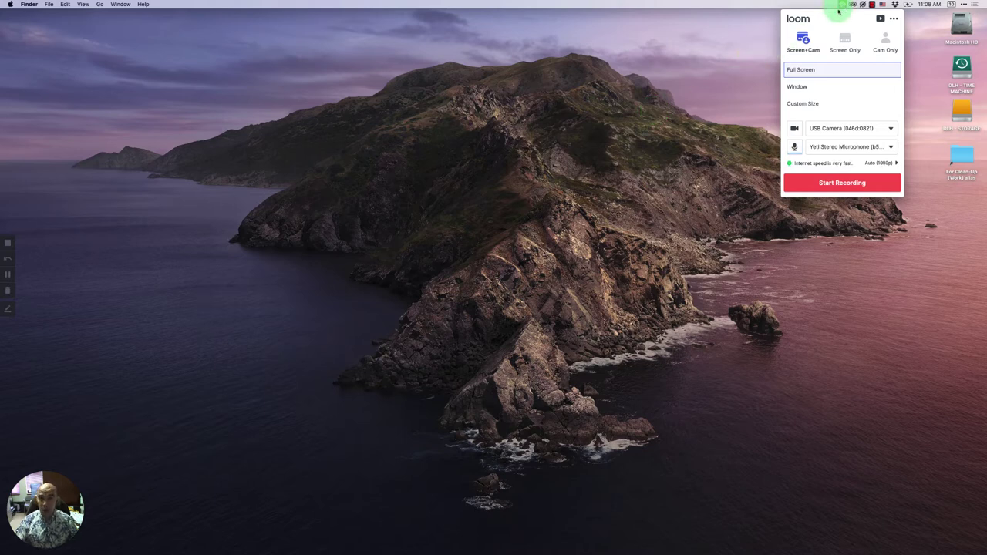
mouse_move(441, 548)
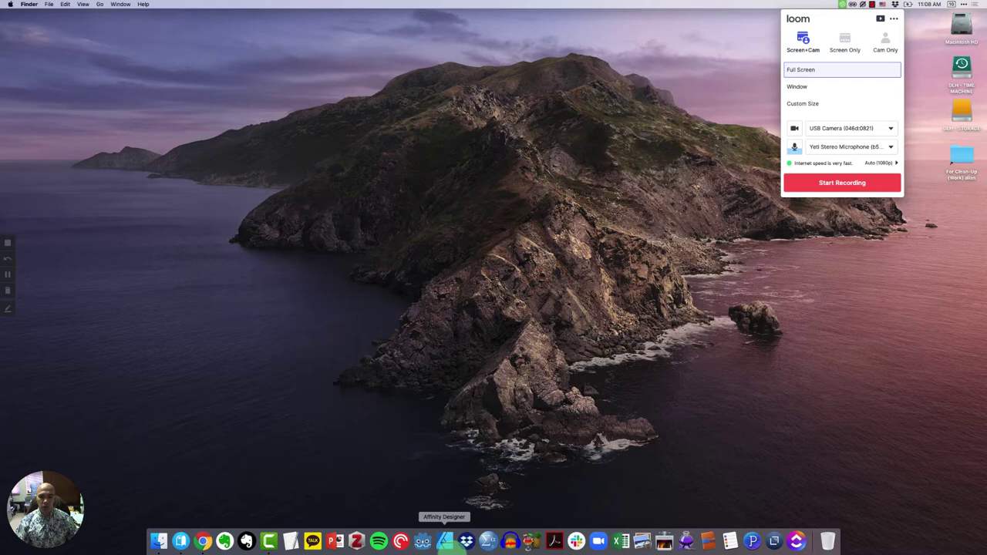
Enable Show dock icon in the account preferences of Loom and close the Preferences window.
click(895, 20)
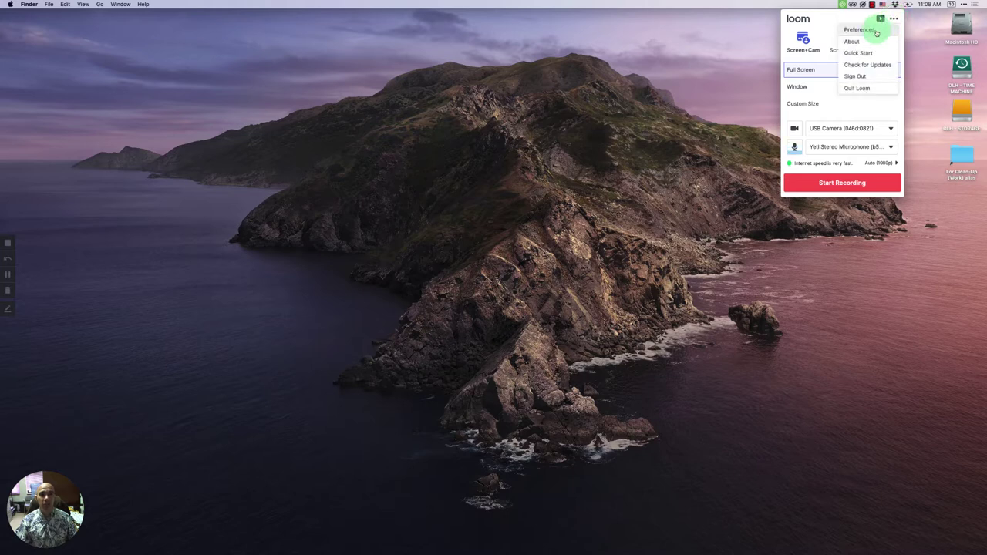
click(877, 31)
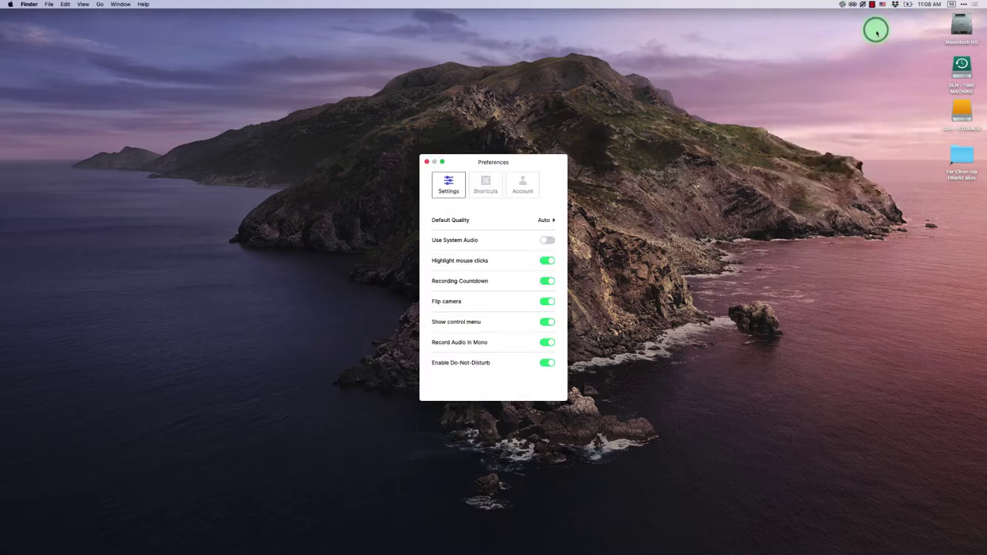
click(523, 189)
click(523, 189)
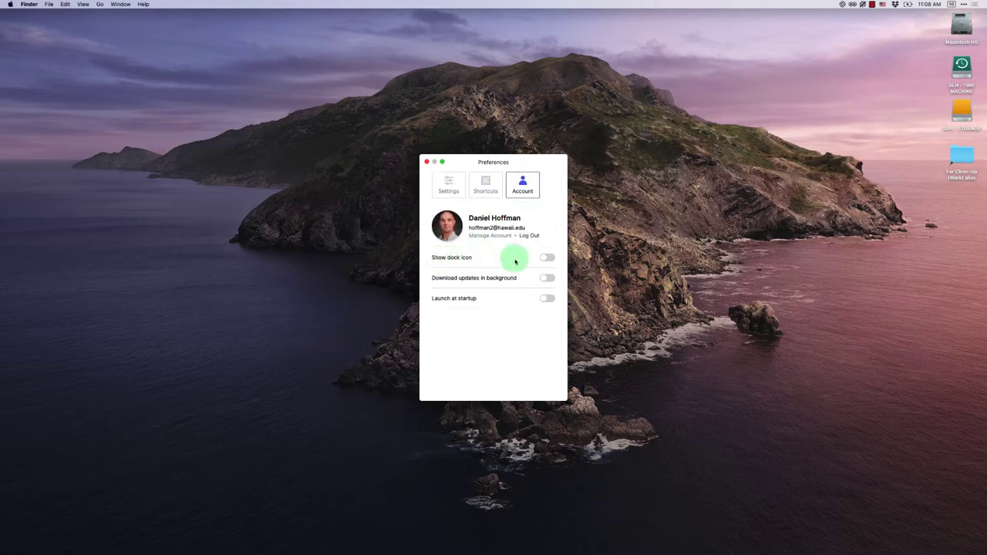
click(544, 258)
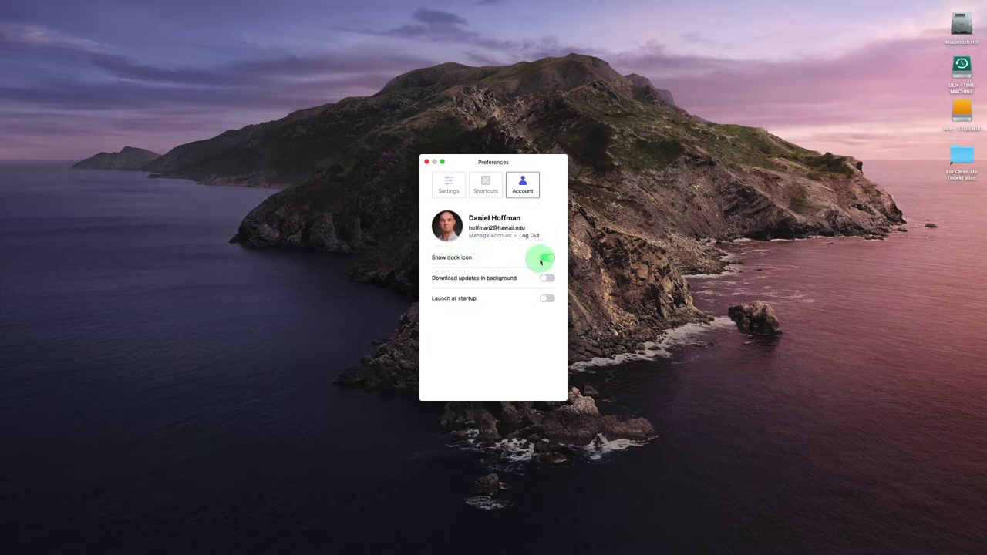
click(426, 164)
click(685, 103)
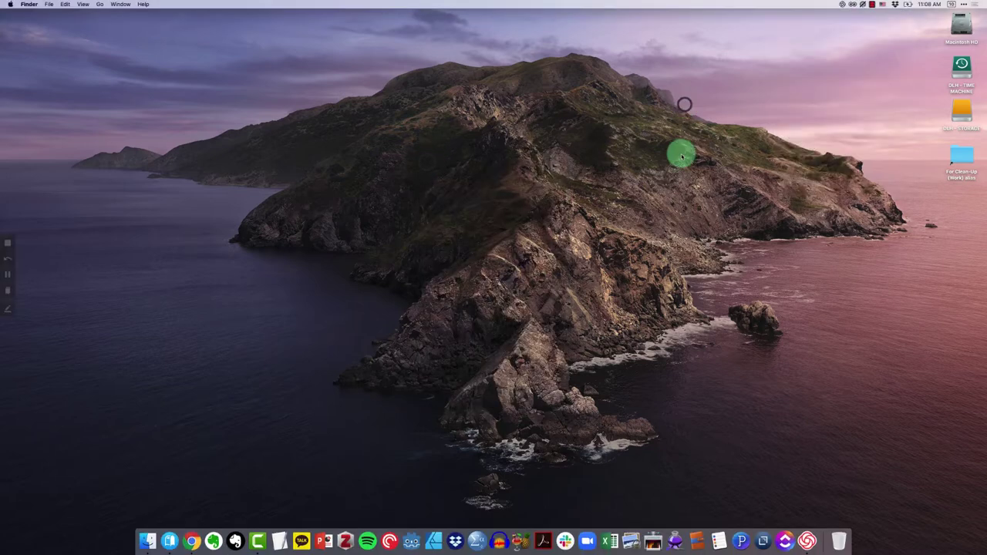
Set the Loom app to stay permanently in the Dock.
right_click(808, 540)
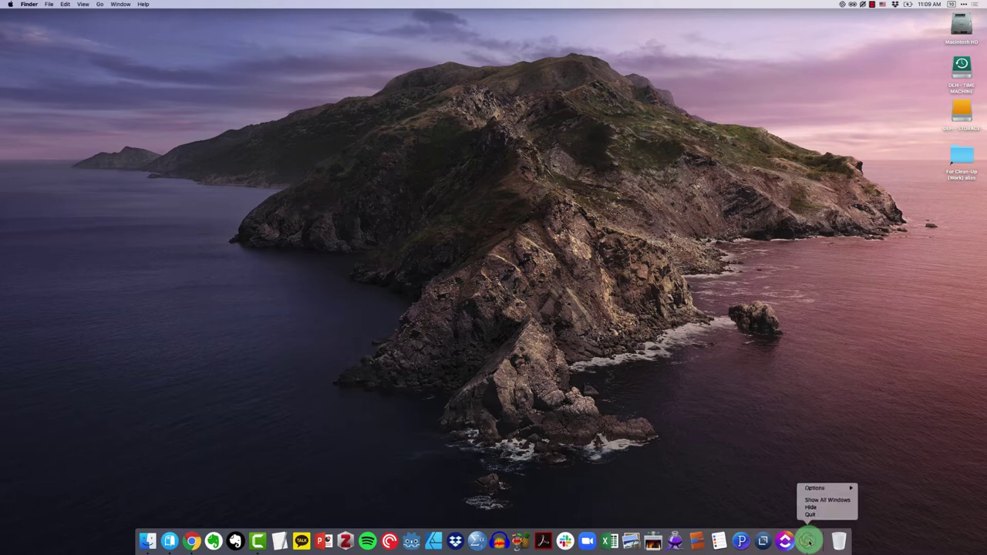
mouse_move(810, 489)
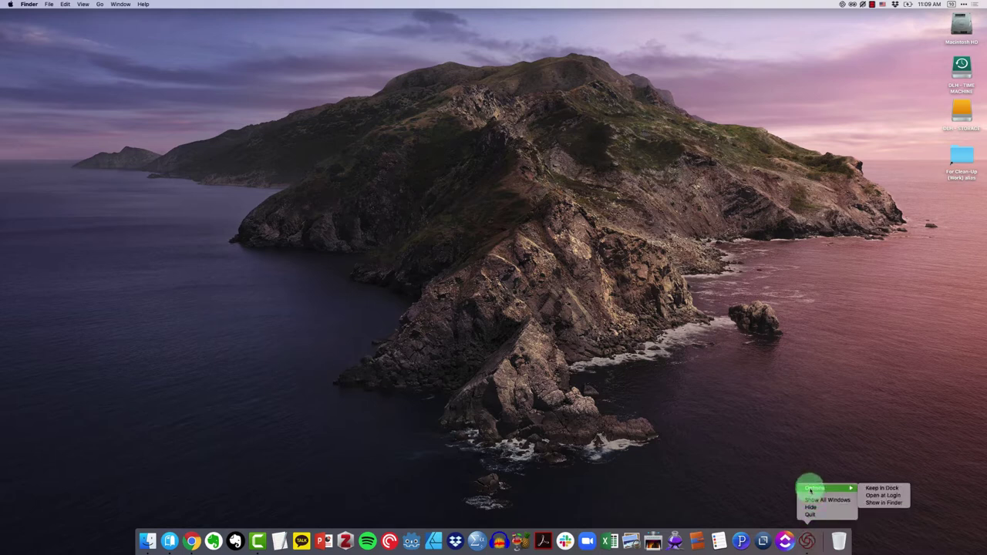
click(887, 489)
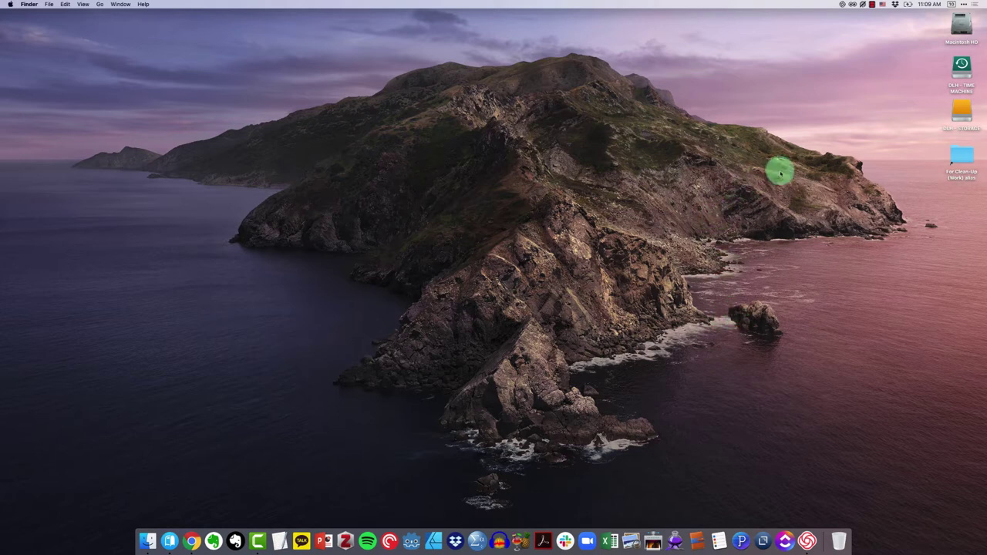
Open the Loom recorder and try the Screen Only and Cam Only recording modes.
click(842, 5)
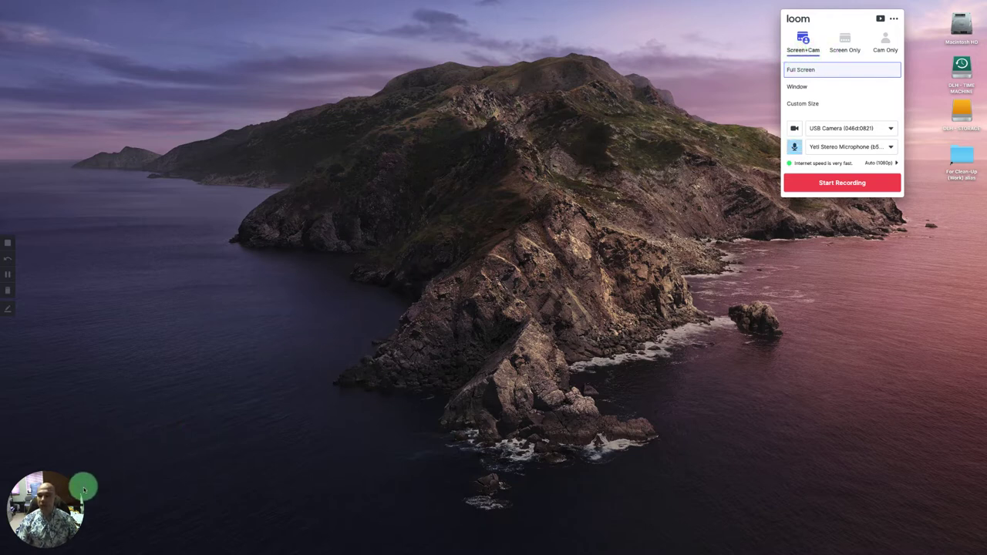
drag(75, 484, 92, 469)
click(845, 44)
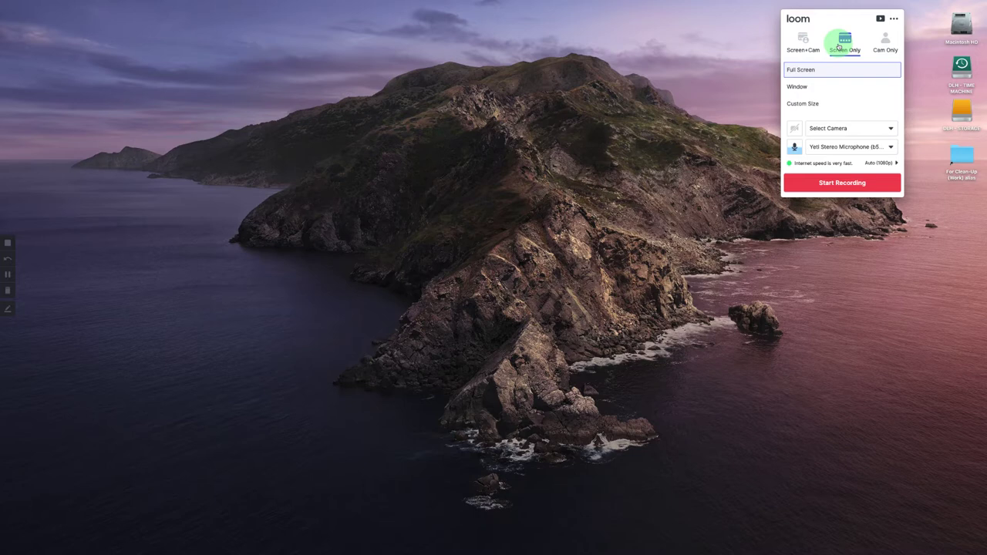
click(885, 42)
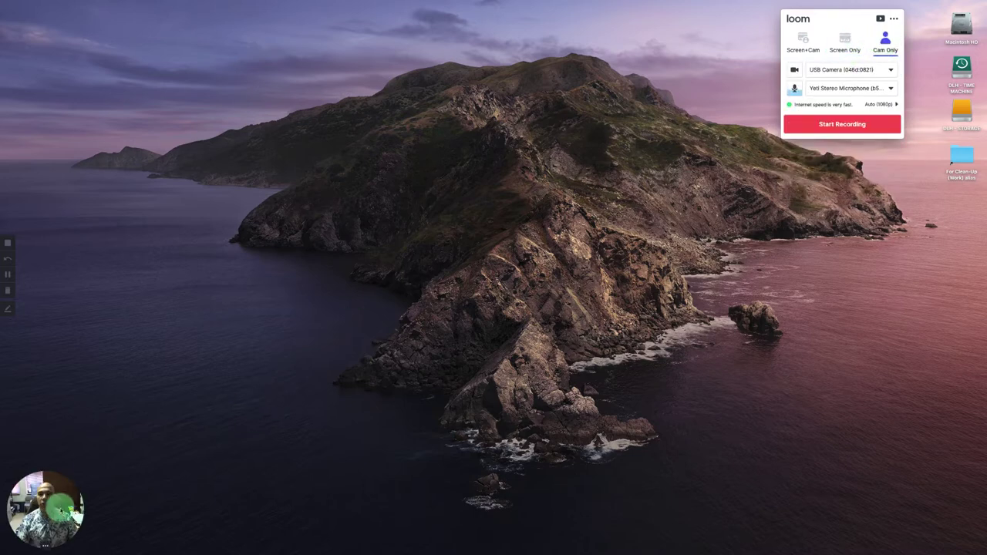
Move the camera bubble to mid-screen and back near the lower-left corner, and set the recording mode to Screen+Cam.
drag(46, 515, 434, 239)
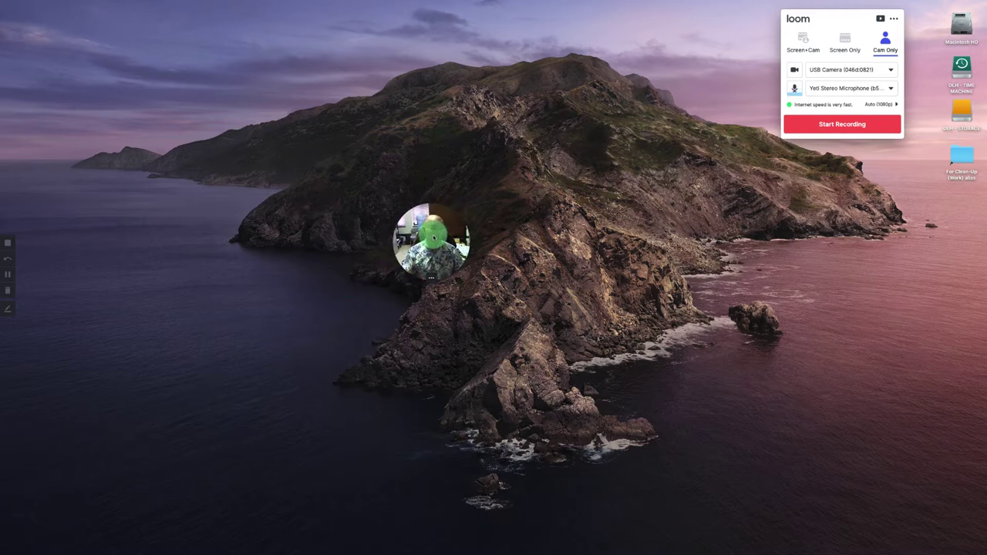
drag(433, 238, 85, 485)
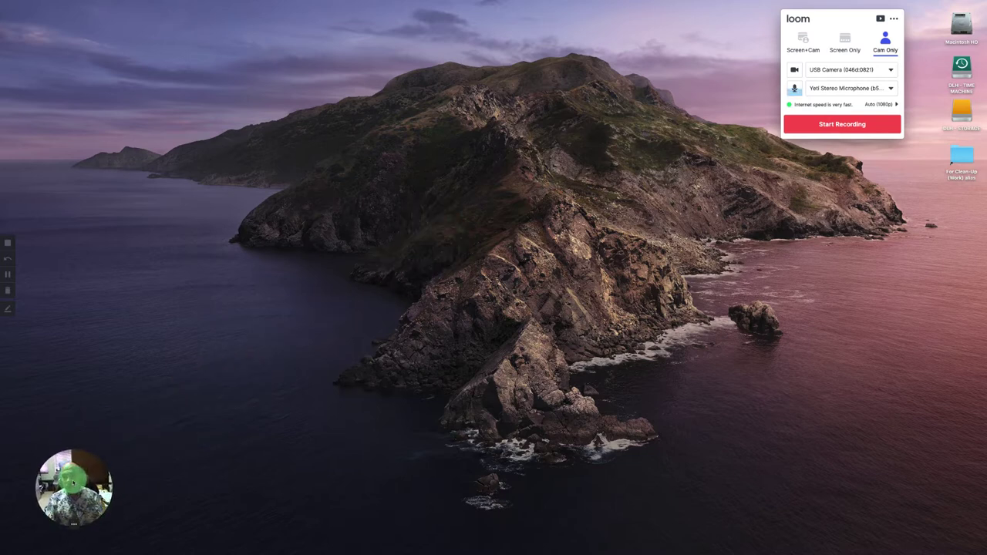
click(804, 52)
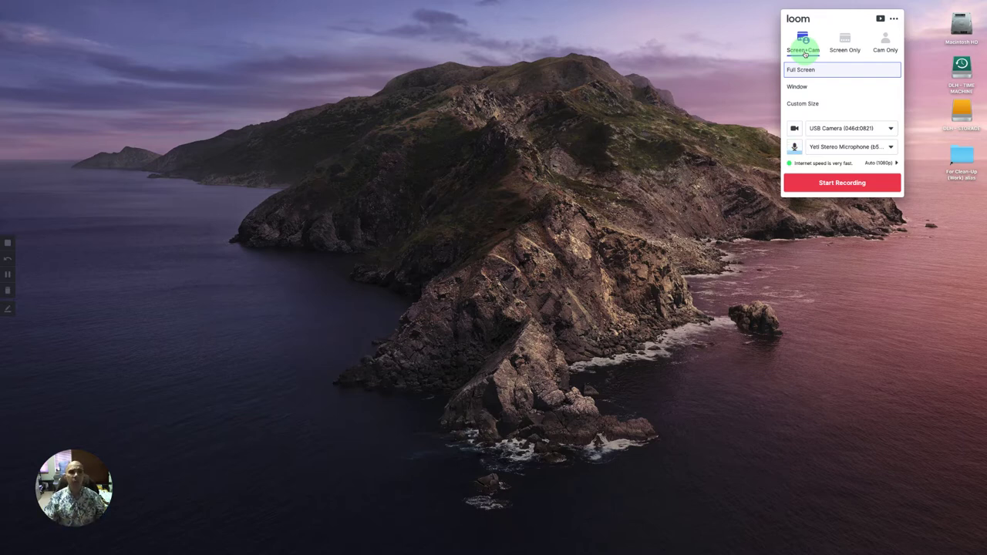
Choose USB Camera (046d:0821) as the recording camera.
click(838, 132)
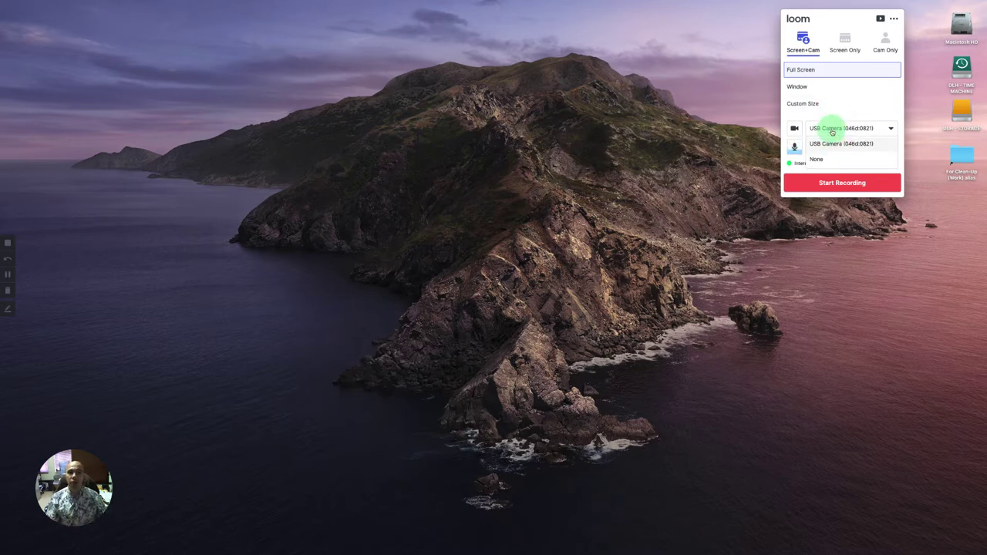
click(832, 129)
click(842, 128)
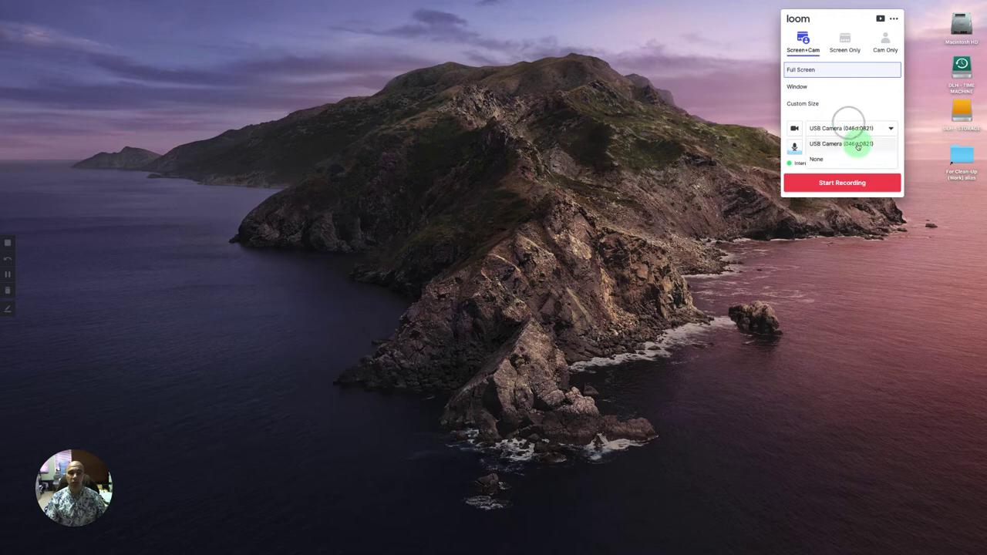
click(858, 145)
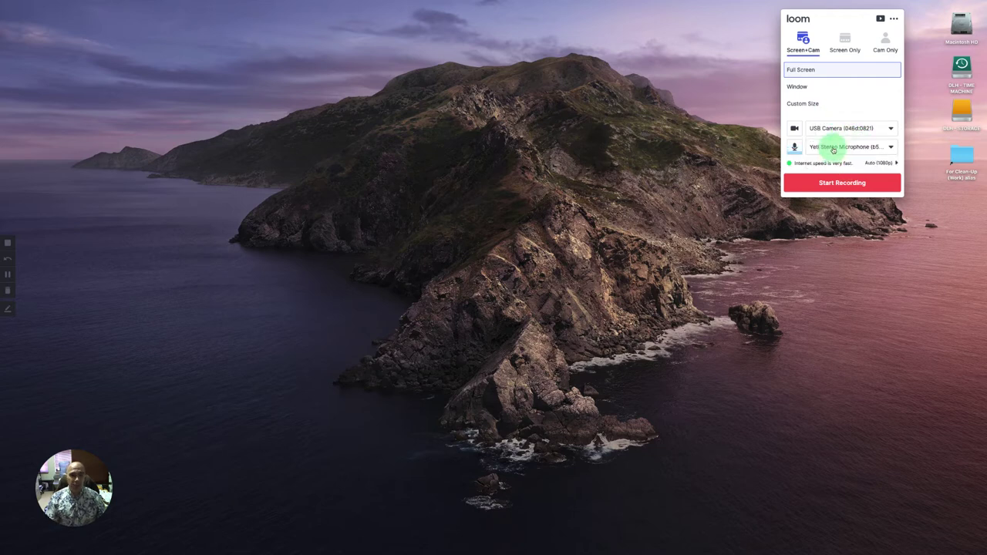
Look through the available microphones and choose the Yeti Stereo Microphone as the audio input.
click(833, 148)
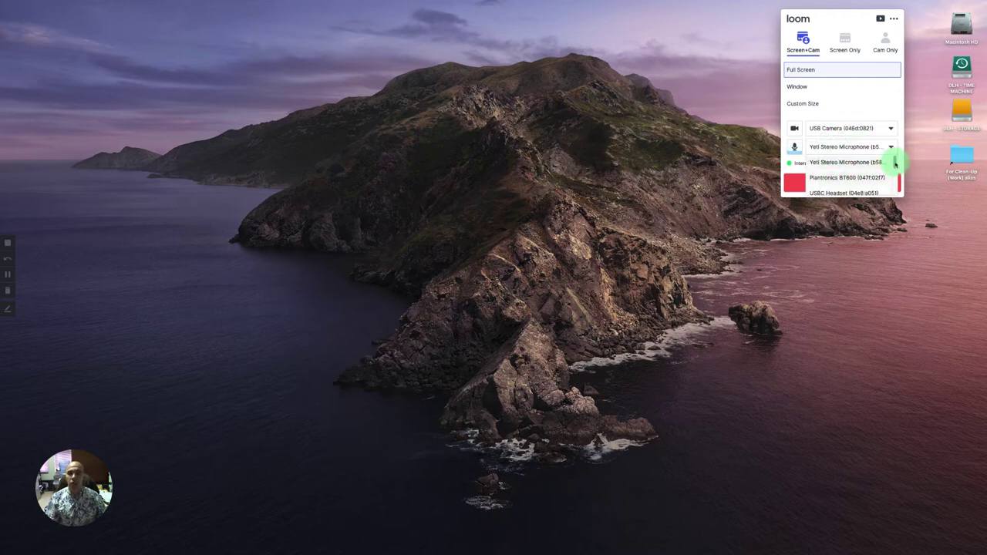
mouse_move(895, 163)
mouse_down()
mouse_move(893, 177)
mouse_move(892, 154)
mouse_up()
click(856, 162)
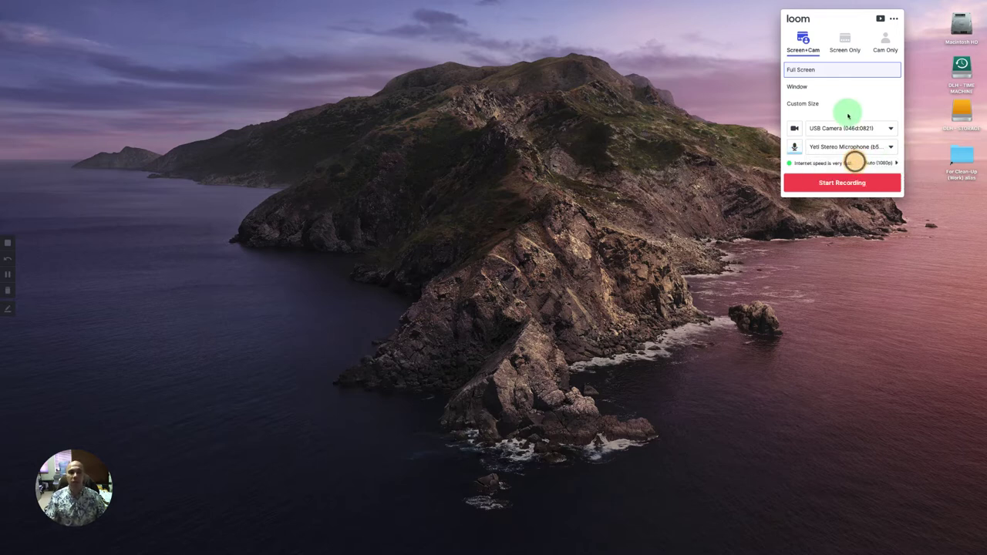
mouse_move(830, 114)
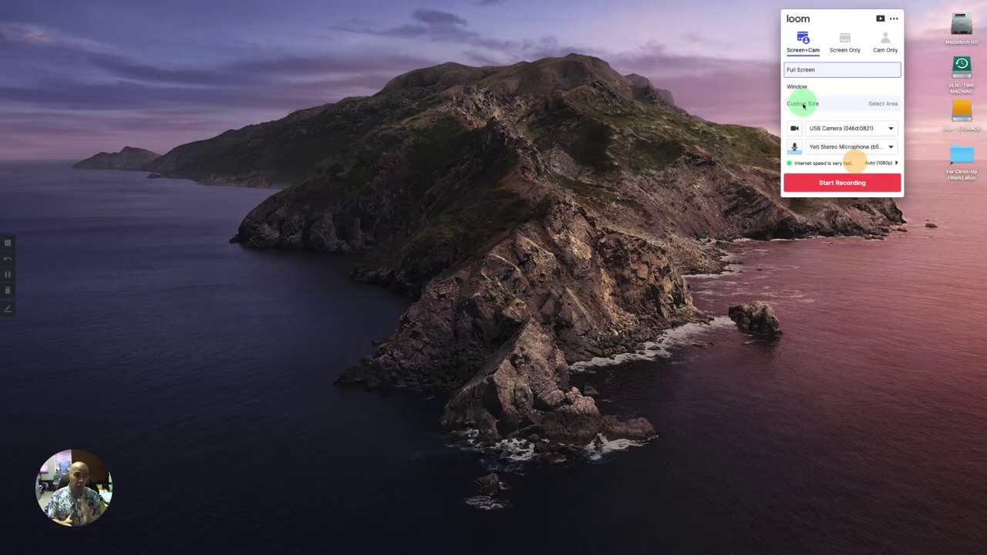
Switch to the My Slides presentation in Chrome, look through its slides and return to the first one.
mouse_move(235, 544)
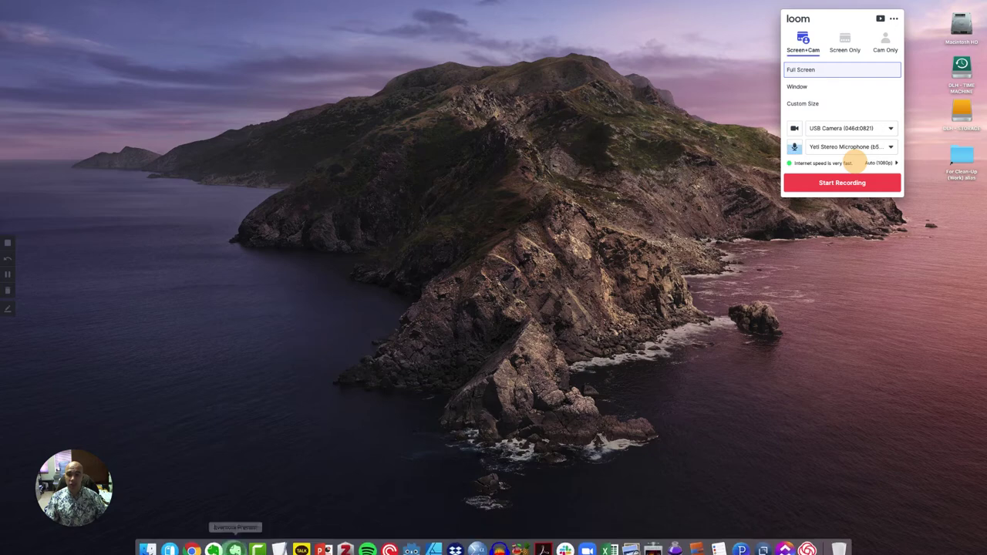
click(192, 543)
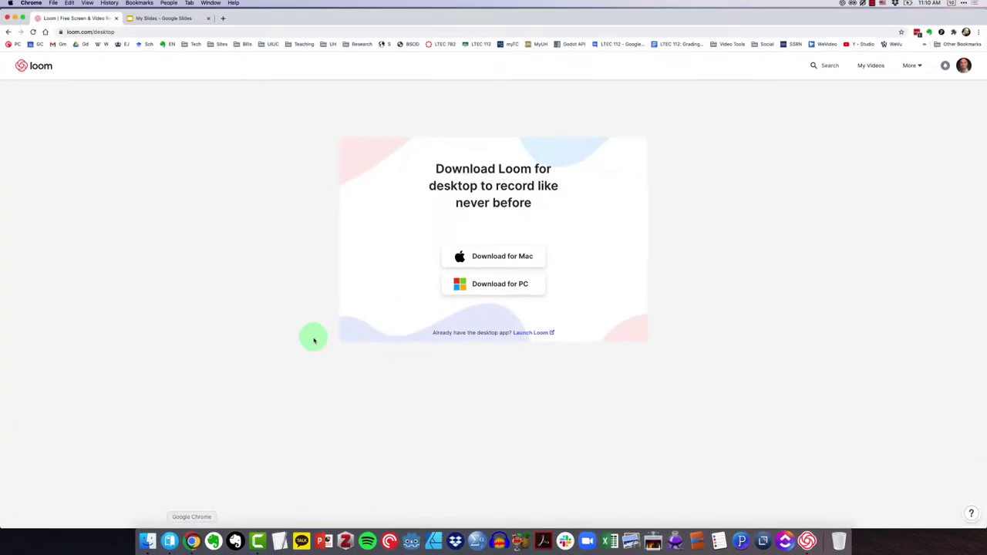
click(160, 17)
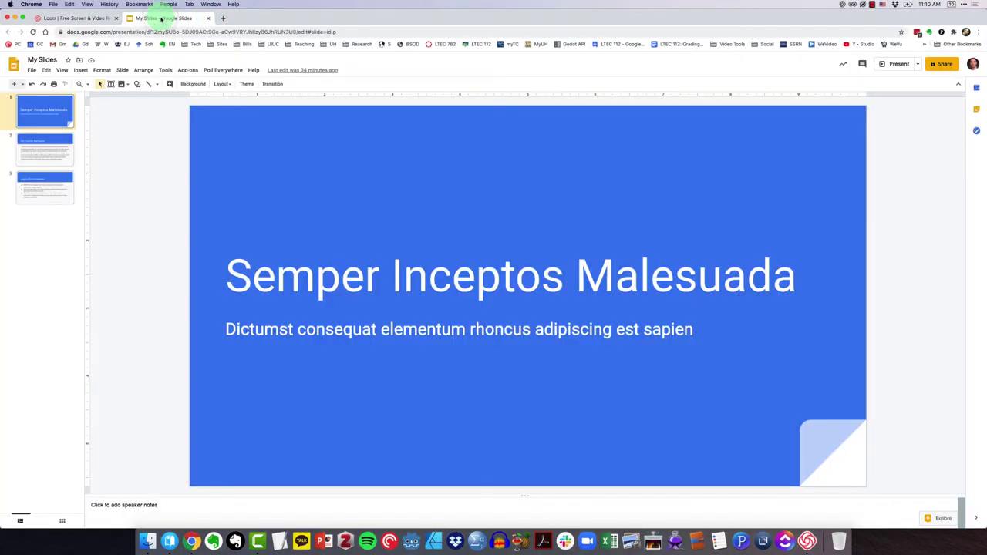
click(44, 179)
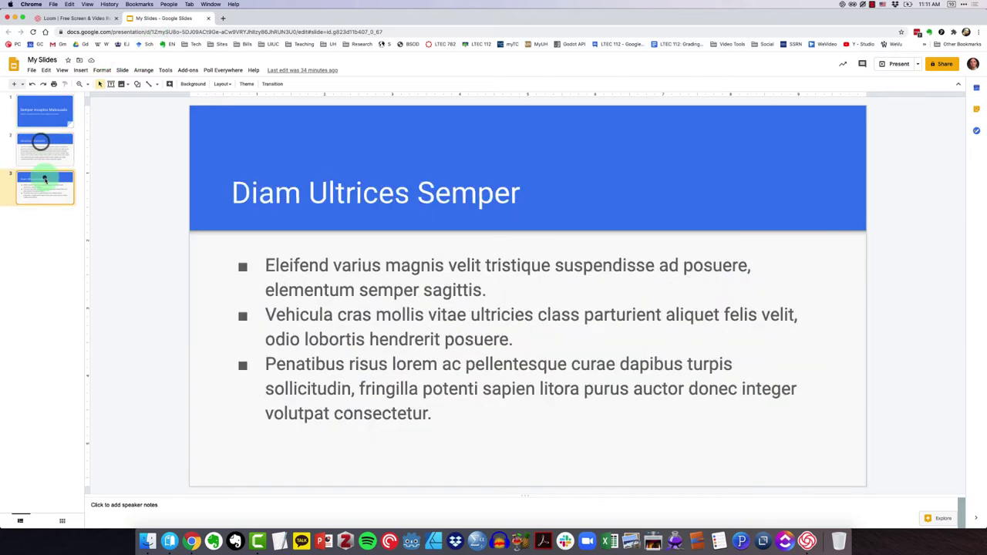
click(48, 141)
click(47, 117)
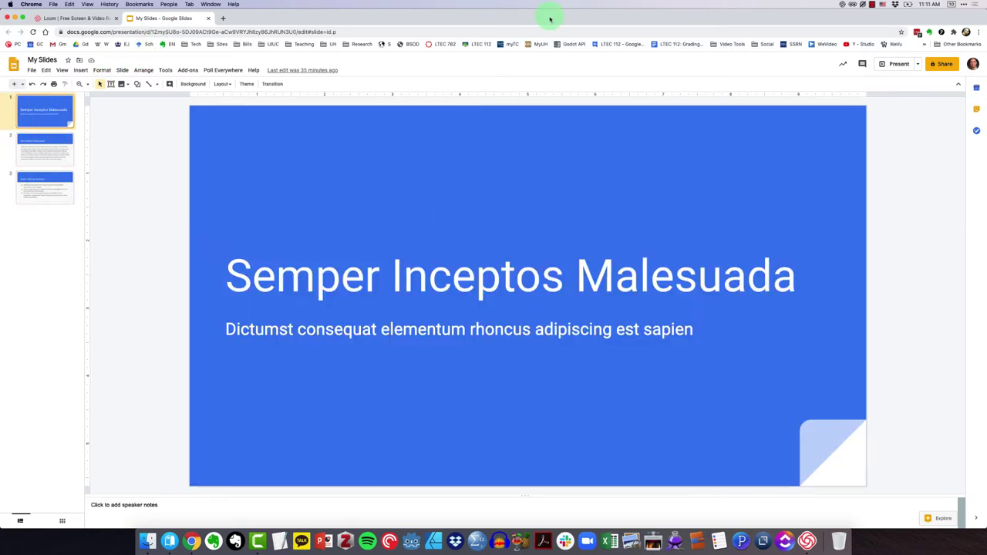
Set a custom-size recording area of 1752x990 around the current slide and start the Loom recording.
click(845, 5)
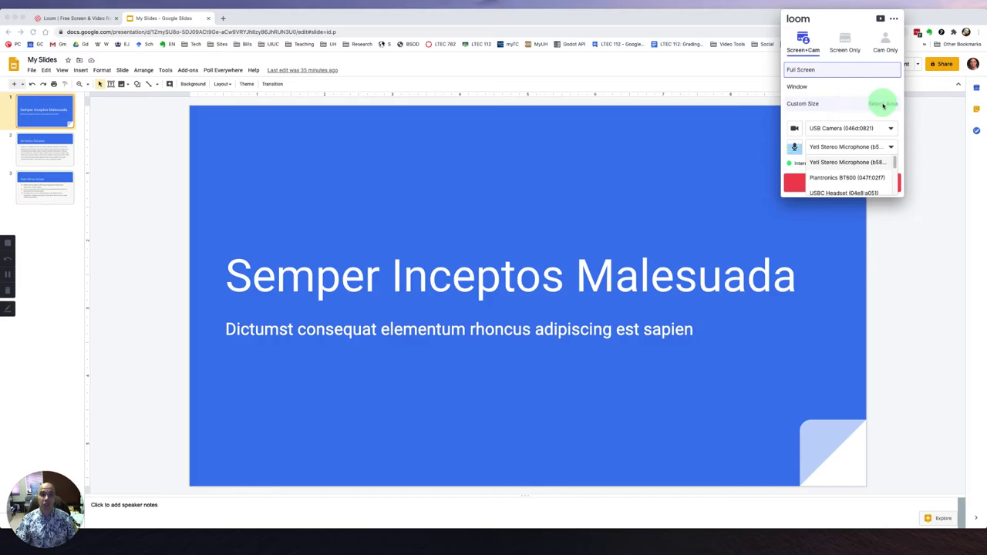
click(883, 105)
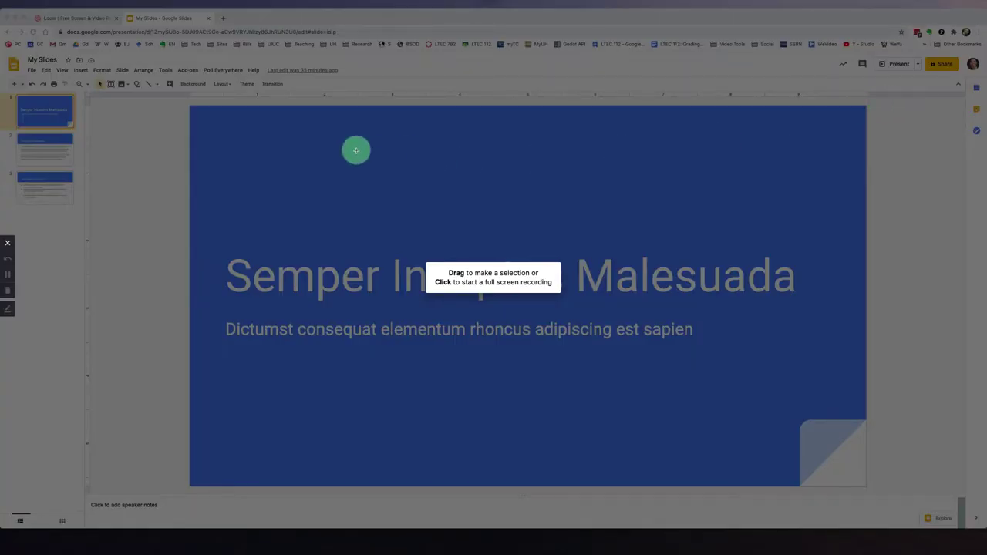
drag(189, 105, 865, 486)
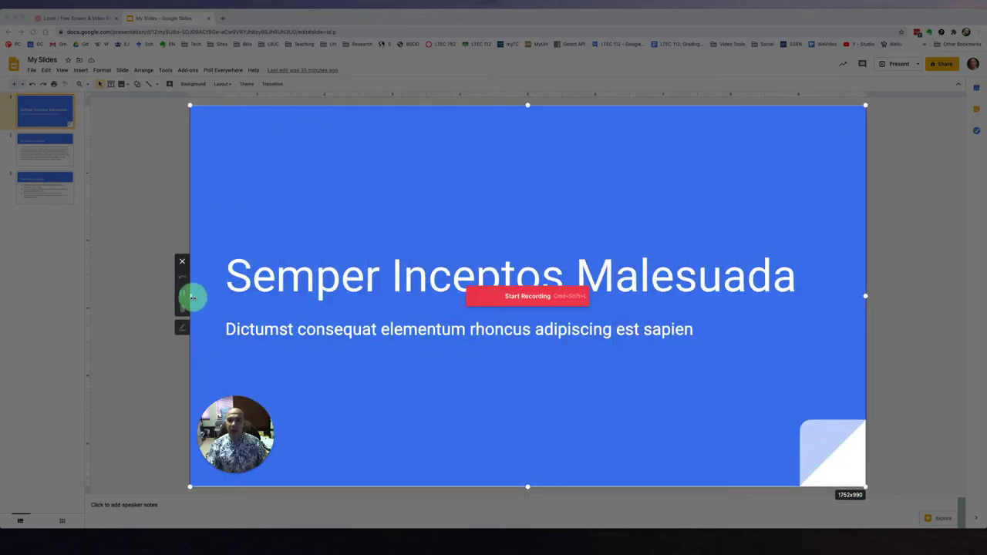
drag(193, 295, 192, 297)
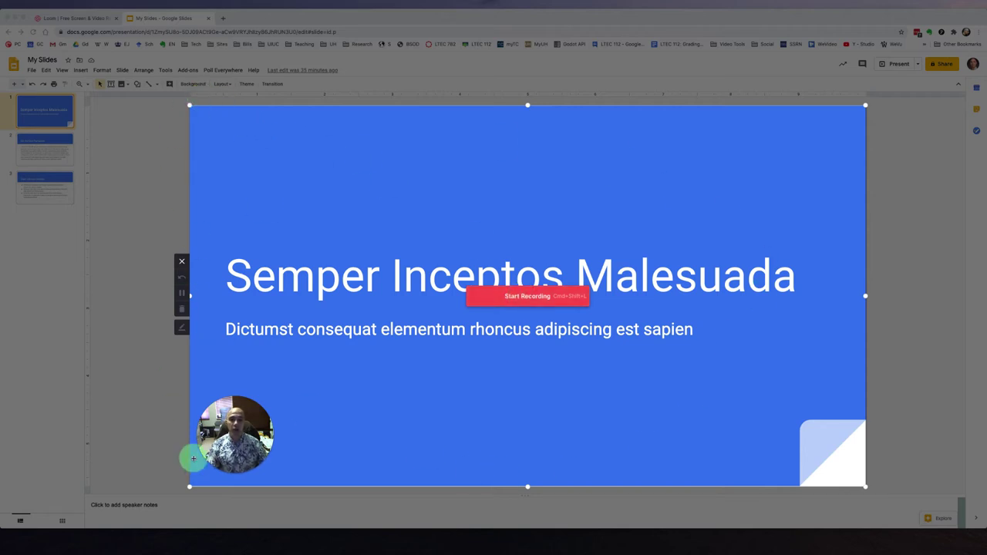
click(528, 298)
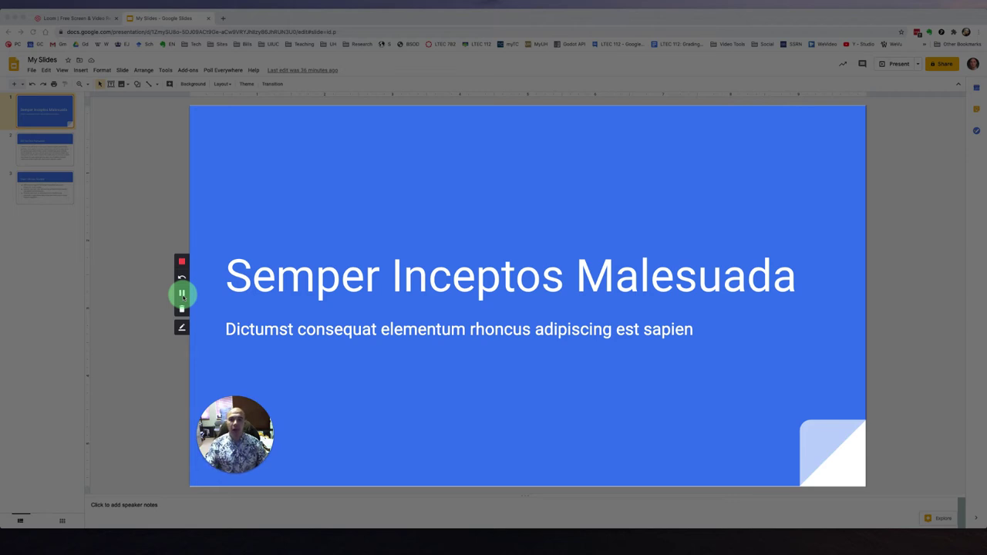
Move the camera bubble above the slide title and enlarge it, first to the large circle and finally to full frame.
drag(260, 420, 381, 165)
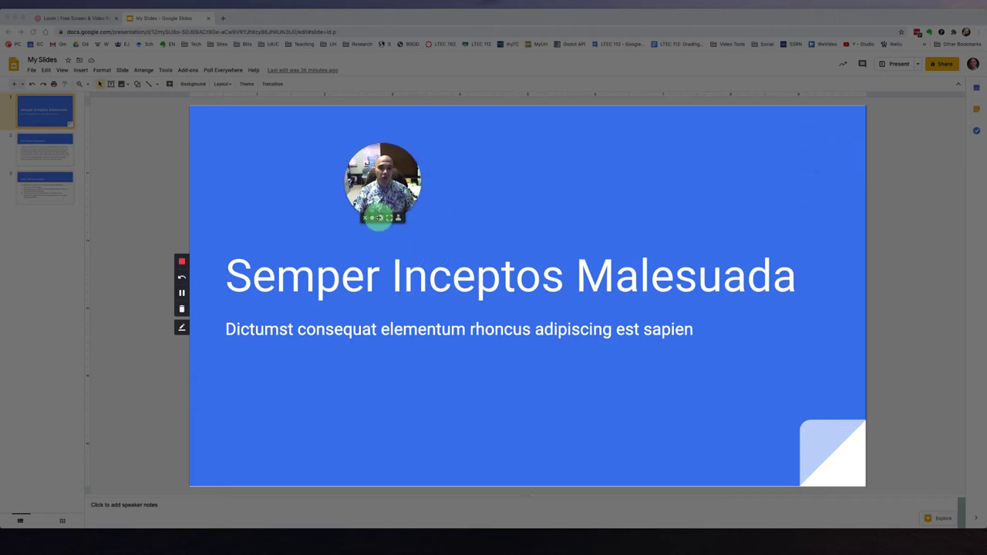
click(380, 218)
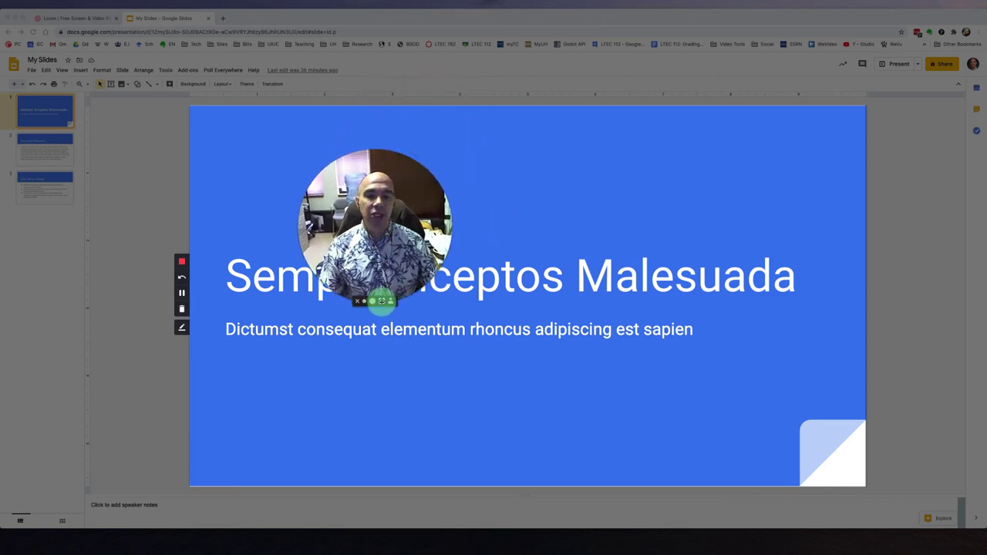
click(380, 297)
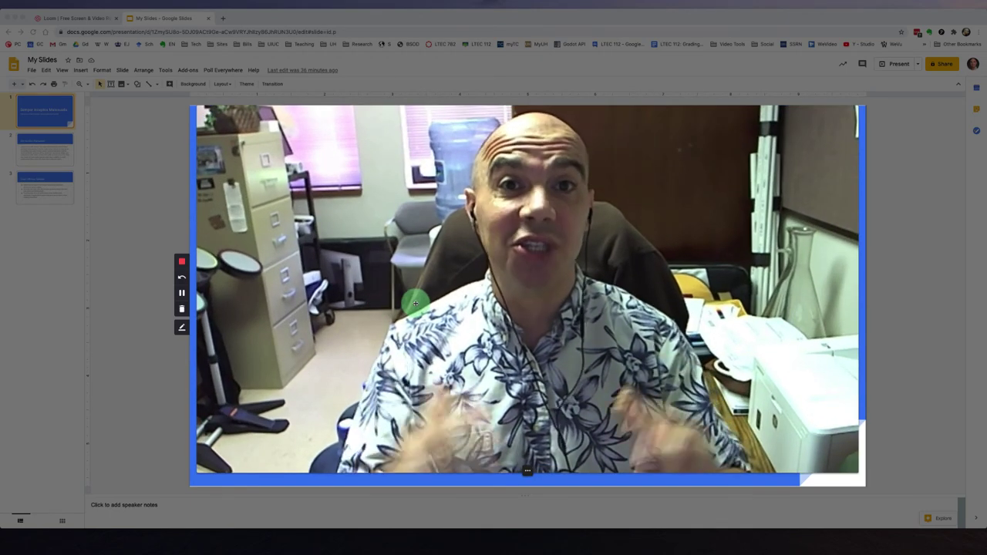
Replace the live camera view with the profile photo and switch back to the camera.
click(543, 470)
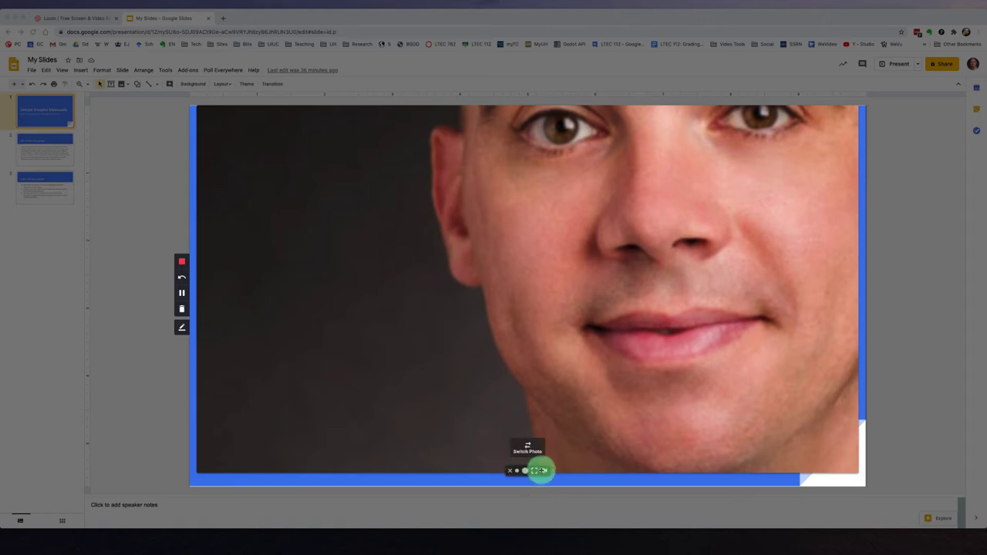
click(543, 471)
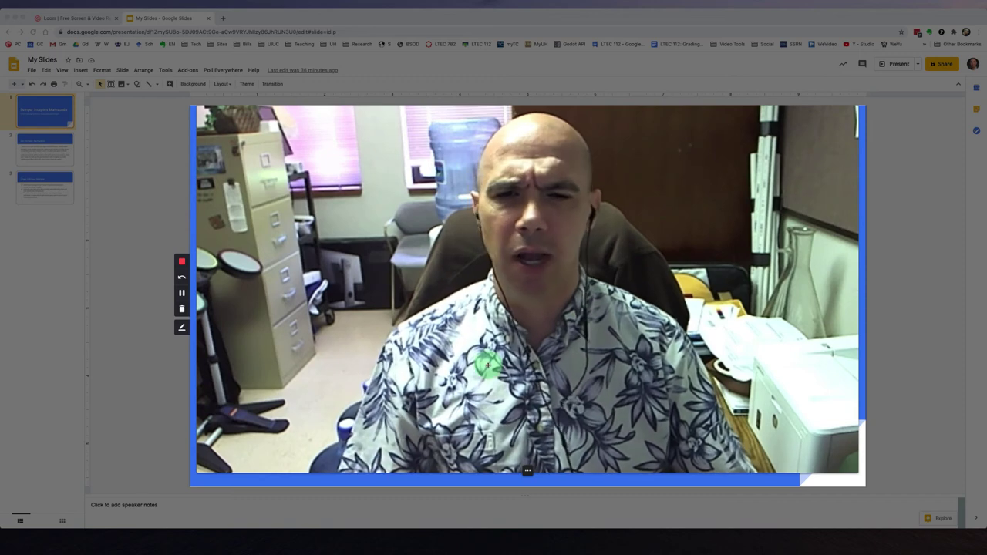
Shrink the camera view to the small bubble and place it near the slide's lower-left corner.
click(516, 470)
drag(235, 462, 261, 448)
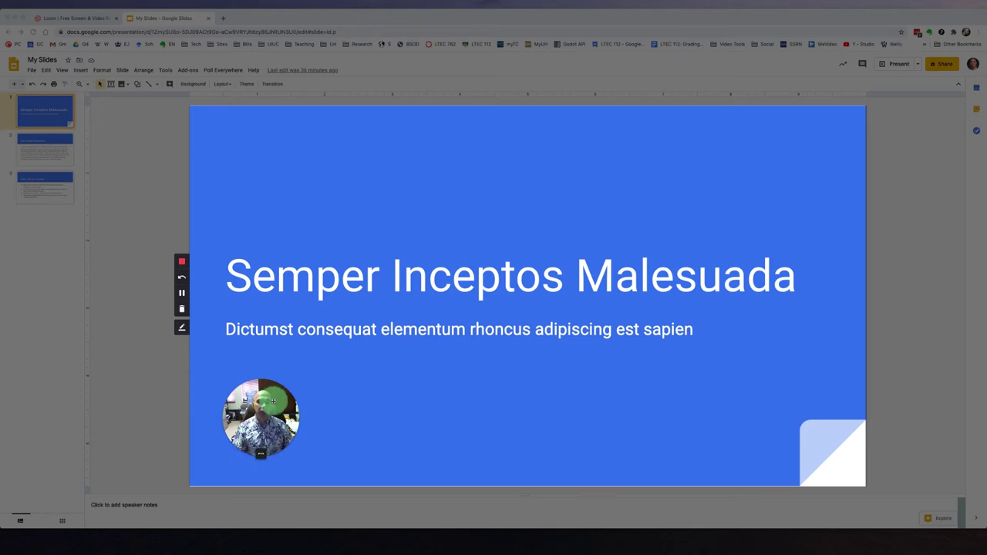
drag(242, 455, 231, 467)
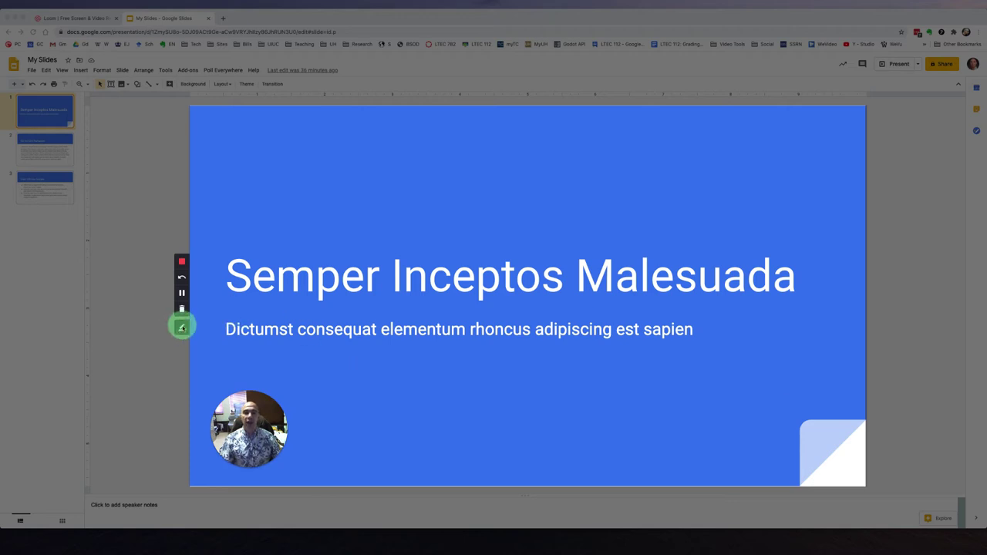
Activate the drawing tool, set a medium brush thickness and draw a red mark around part of the slide title.
click(182, 328)
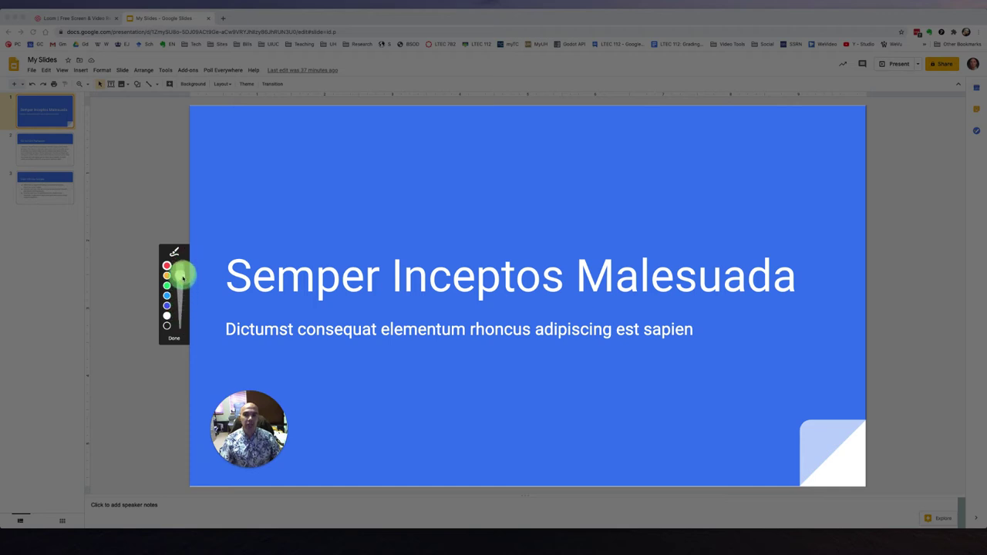
drag(184, 275, 180, 291)
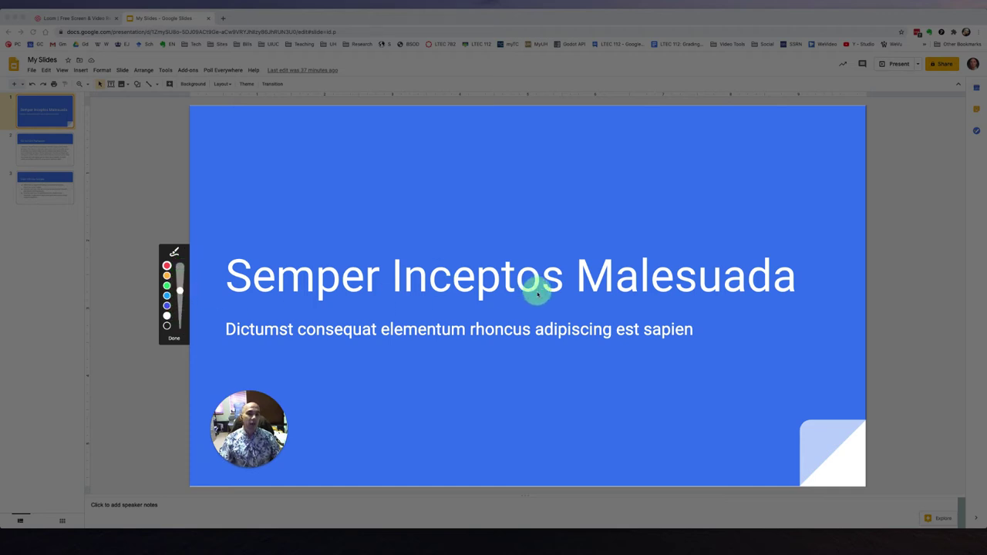
mouse_move(563, 244)
mouse_down()
mouse_move(575, 297)
mouse_move(809, 299)
mouse_move(812, 224)
mouse_move(564, 236)
mouse_up()
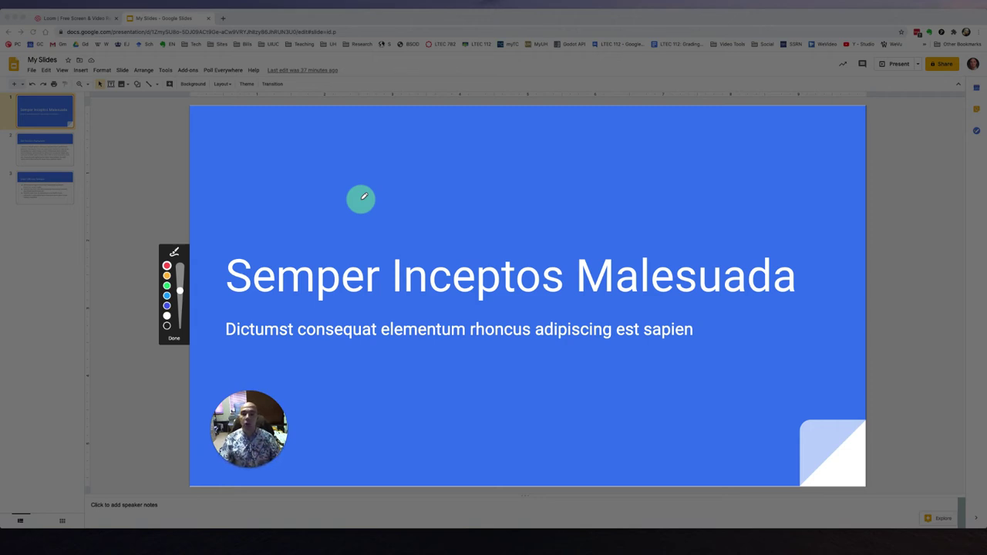
Underline "elementum rhoncus adipiscing" in the subtitle in green and close the drawing tool.
click(166, 285)
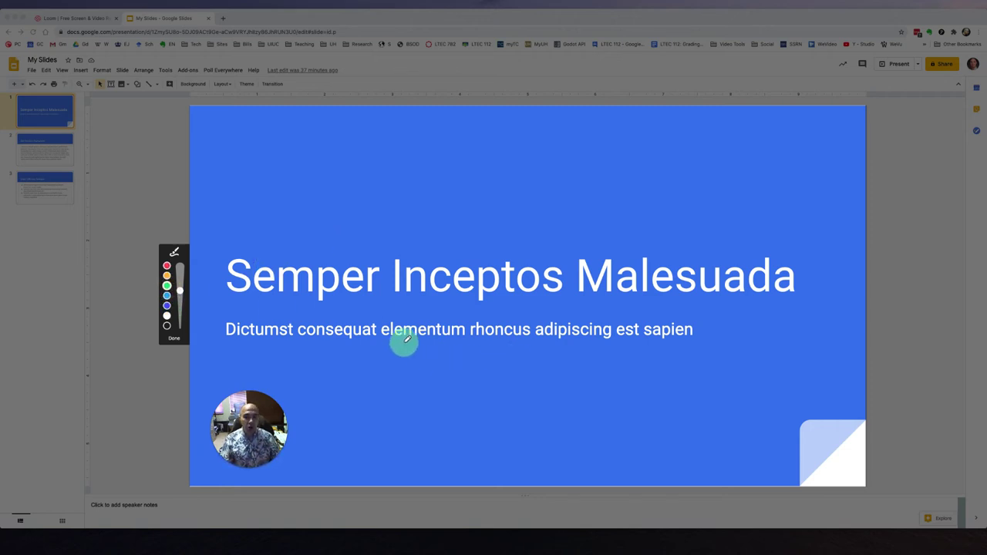
drag(381, 341, 600, 347)
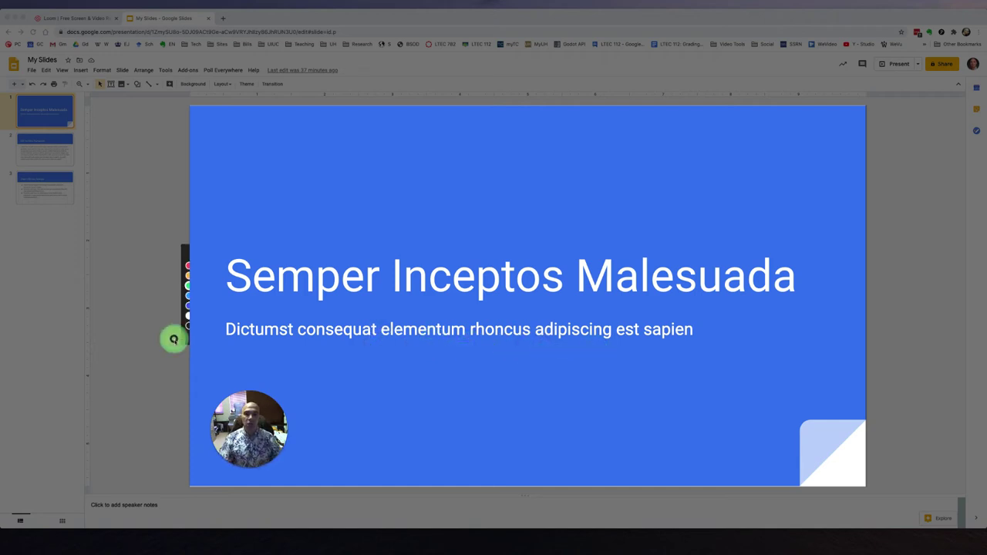
click(174, 338)
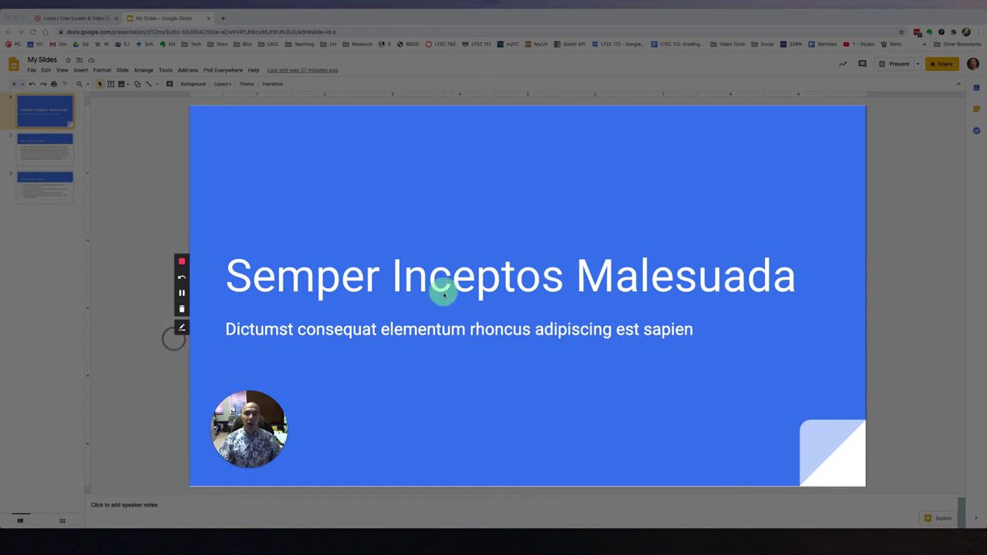
Stop the recording and bring up the finished video's page.
click(181, 263)
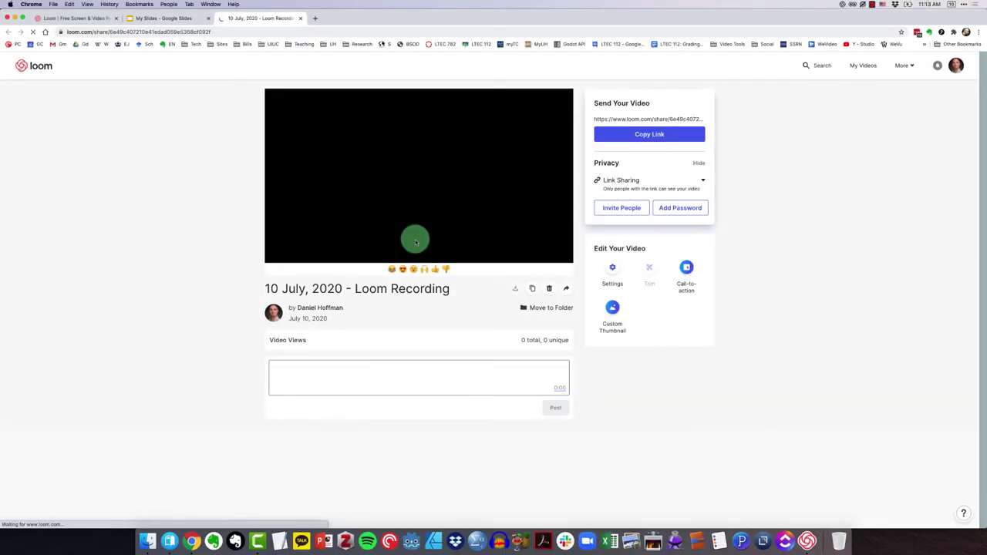
click(415, 242)
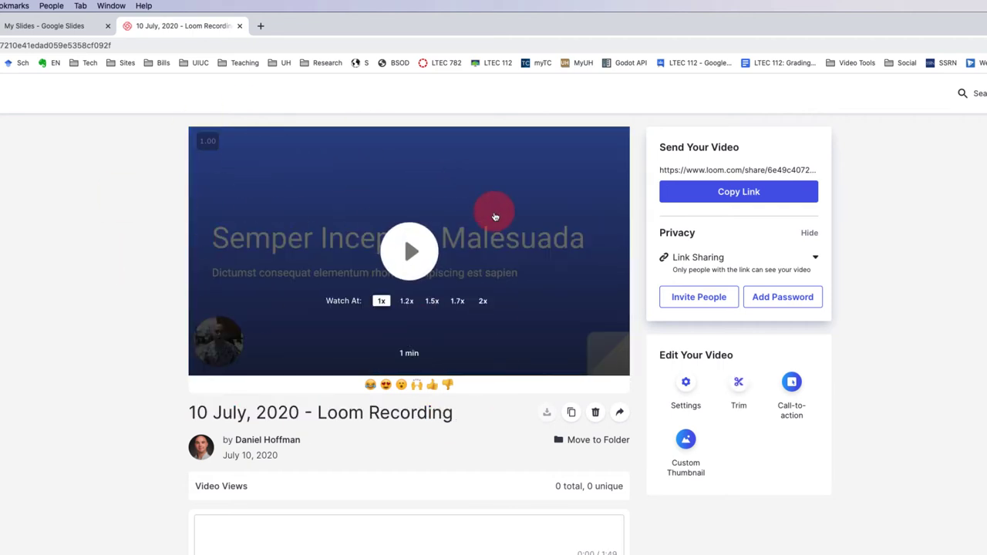
Rename the video with the presenter's first name in possessive form followed by "Loom July 10, 2020".
click(390, 416)
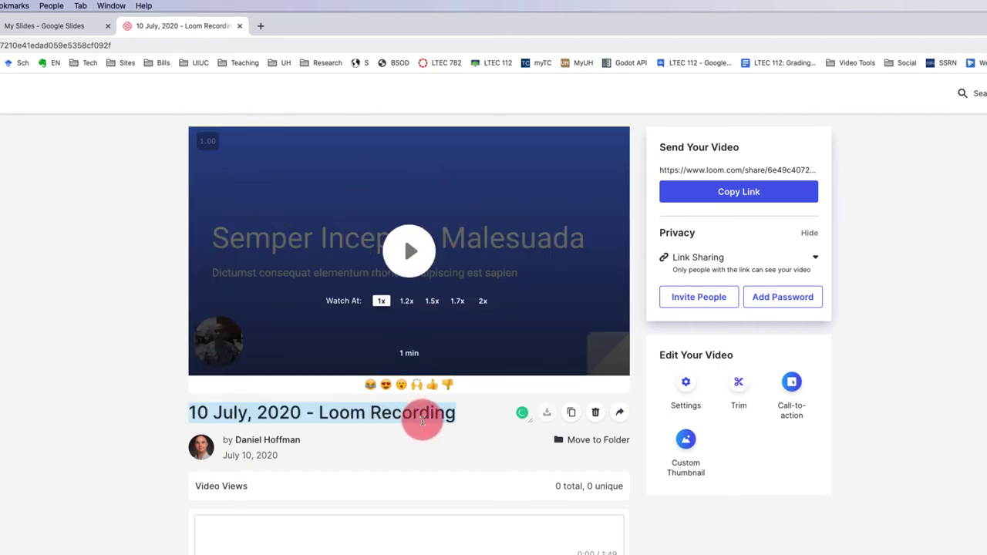
drag(463, 414, 185, 403)
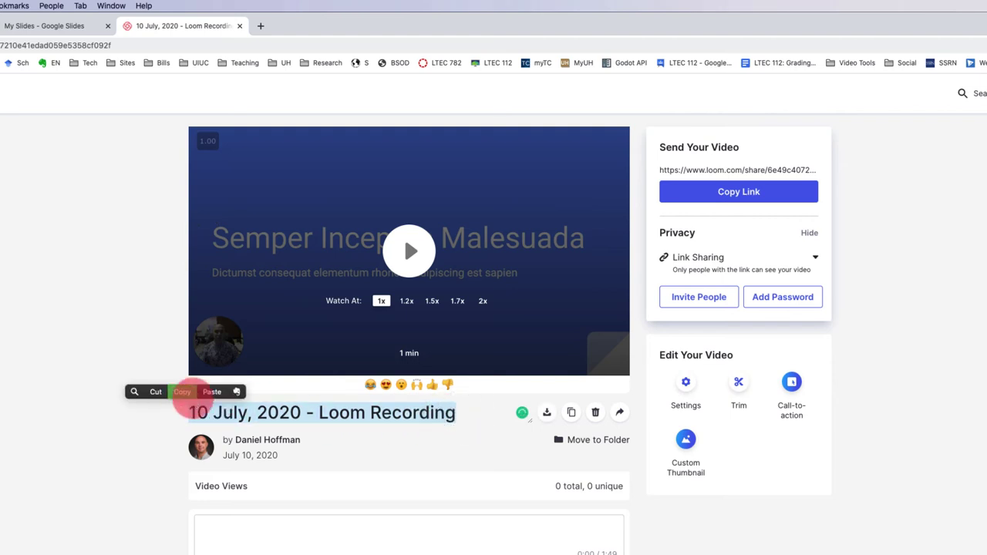
text(Dan's Loom July 10, 2020)
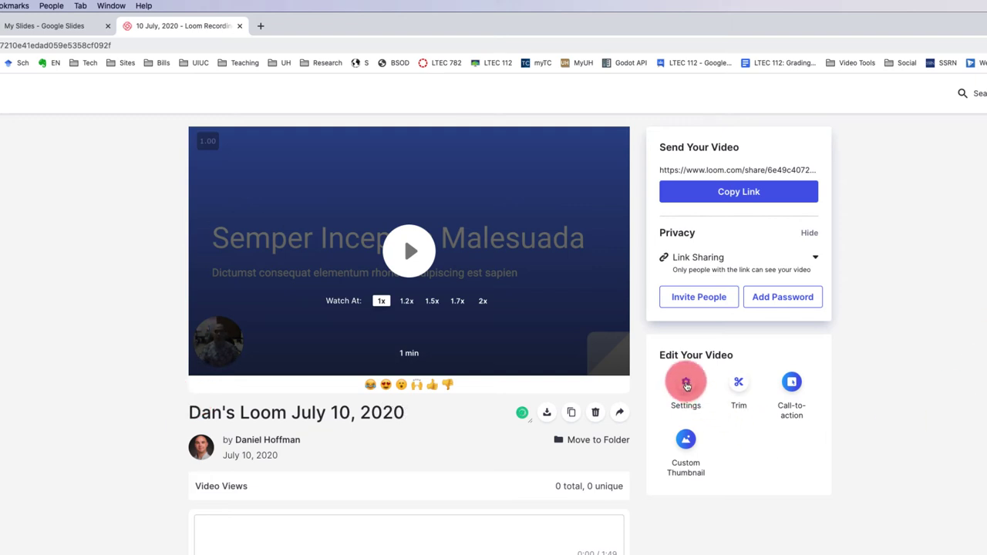
Look through the video's settings for comments, emoji reactions, thumbnail, downloads and analytics, and leave without saving.
click(685, 383)
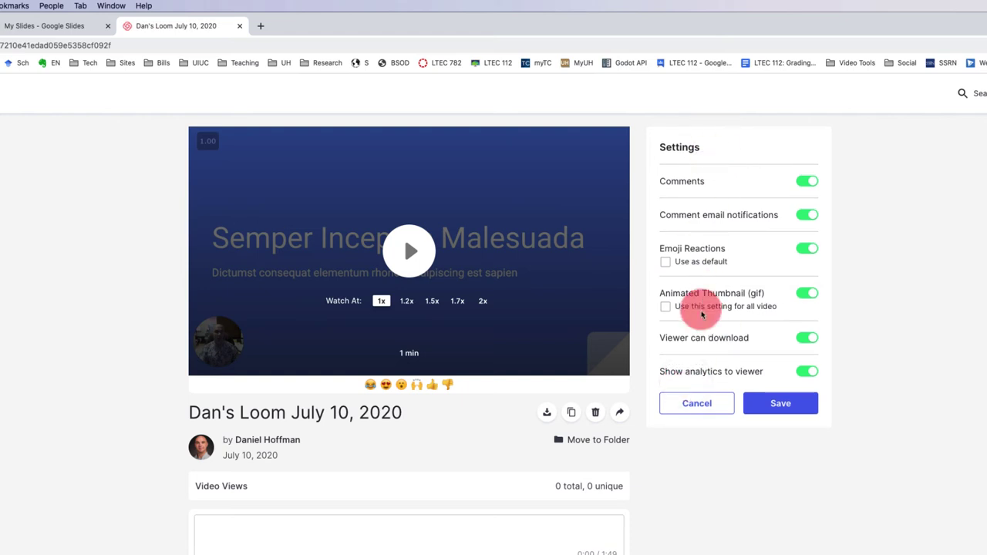
click(806, 182)
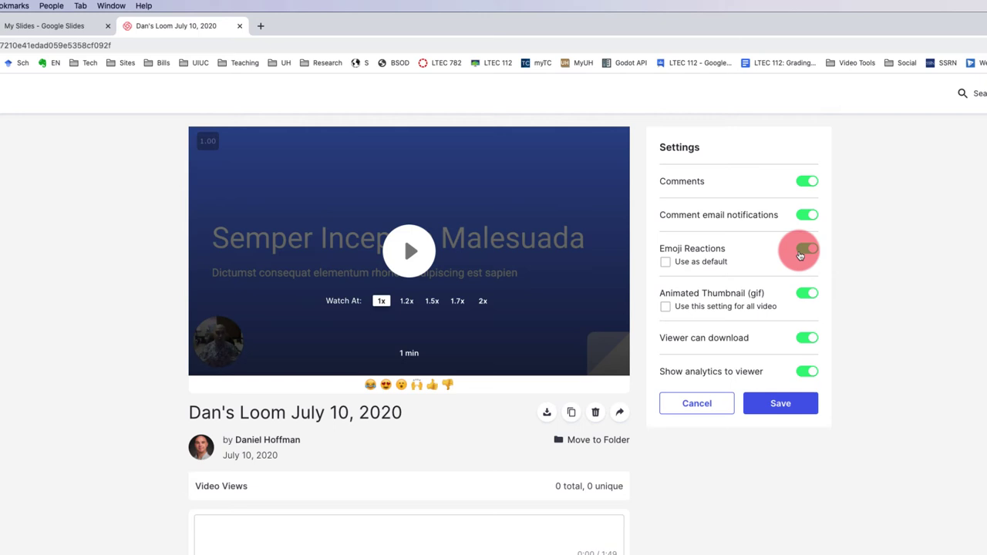
click(699, 403)
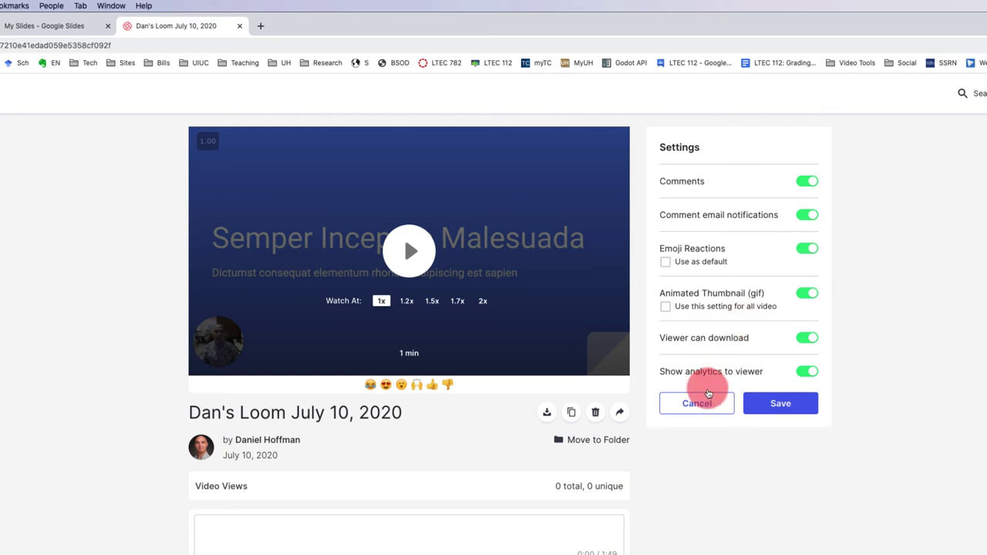
Mark the section from 0:00.0 to 1:17.3 for trimming, cancel the trim and return to the video.
click(740, 379)
click(416, 298)
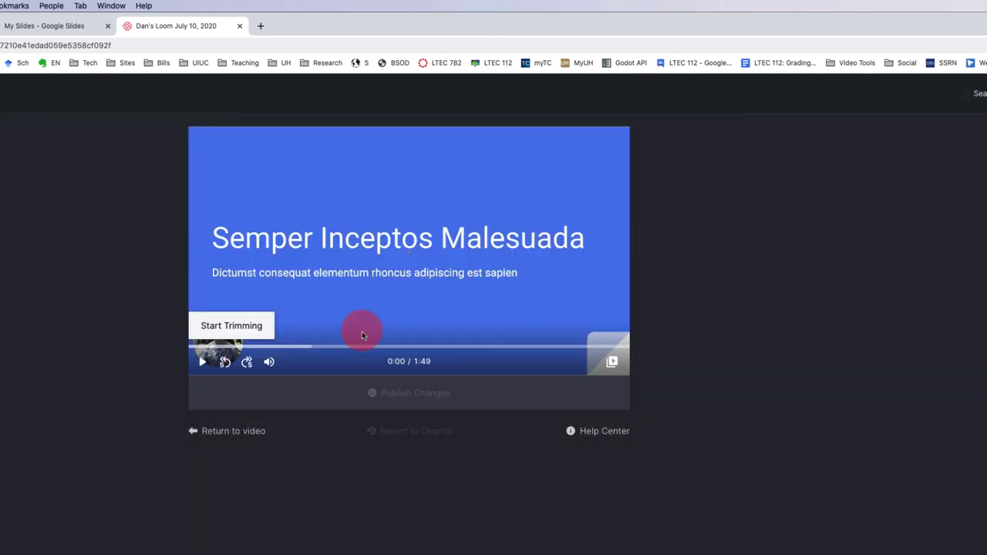
click(221, 330)
drag(279, 328, 609, 330)
mouse_move(193, 324)
mouse_down()
mouse_move(359, 331)
mouse_move(187, 330)
mouse_up()
drag(610, 333, 505, 329)
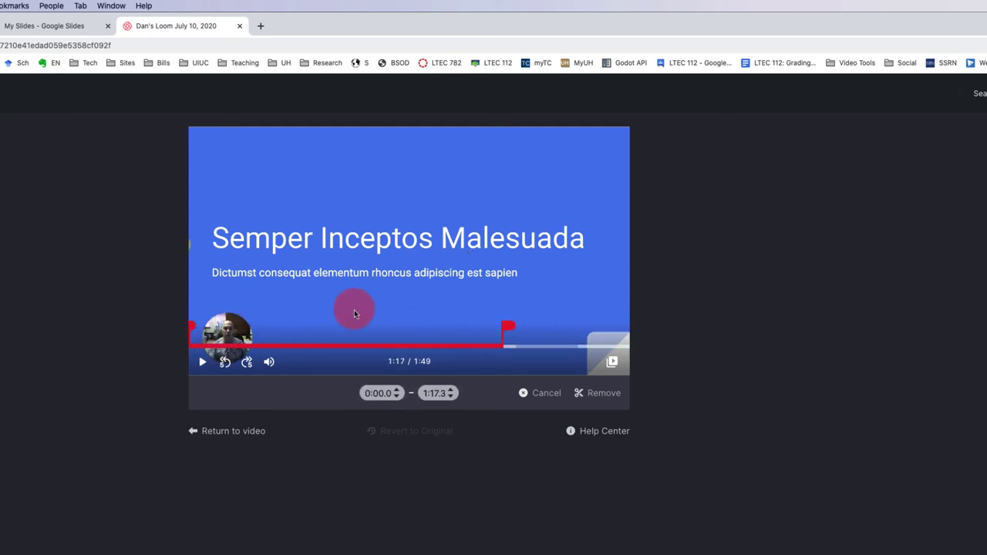
click(539, 396)
click(247, 437)
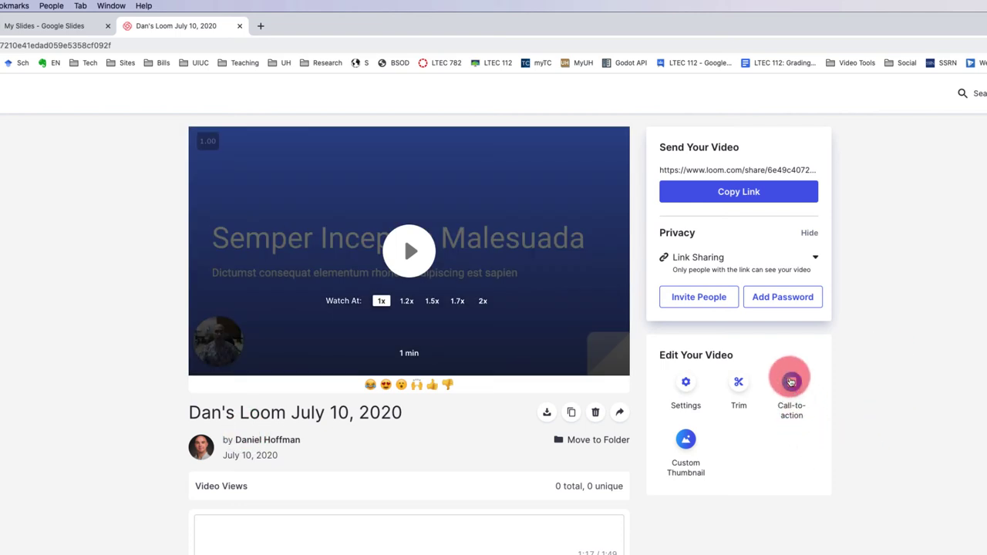
click(793, 383)
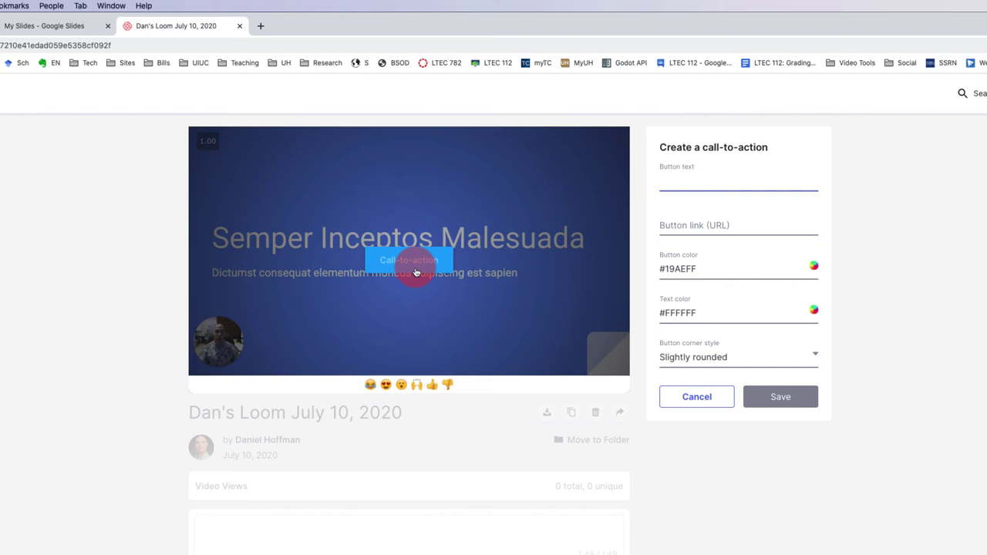
click(704, 178)
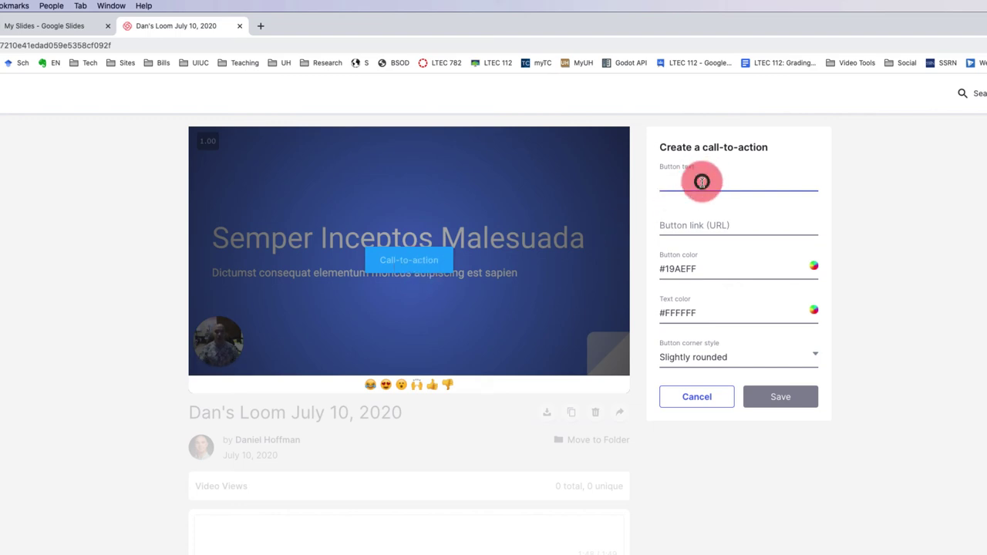
text(Check Out Resource)
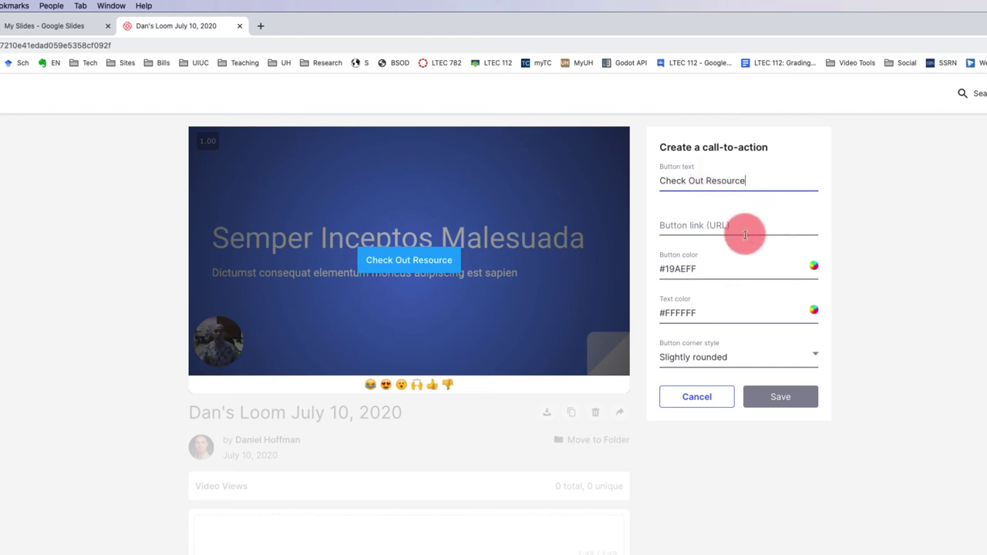
click(745, 232)
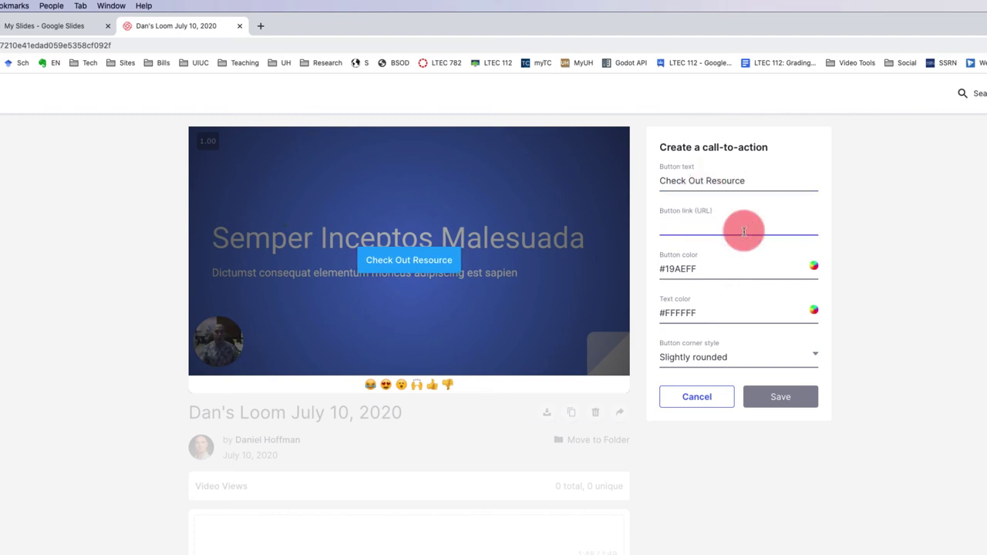
text(www.google.com)
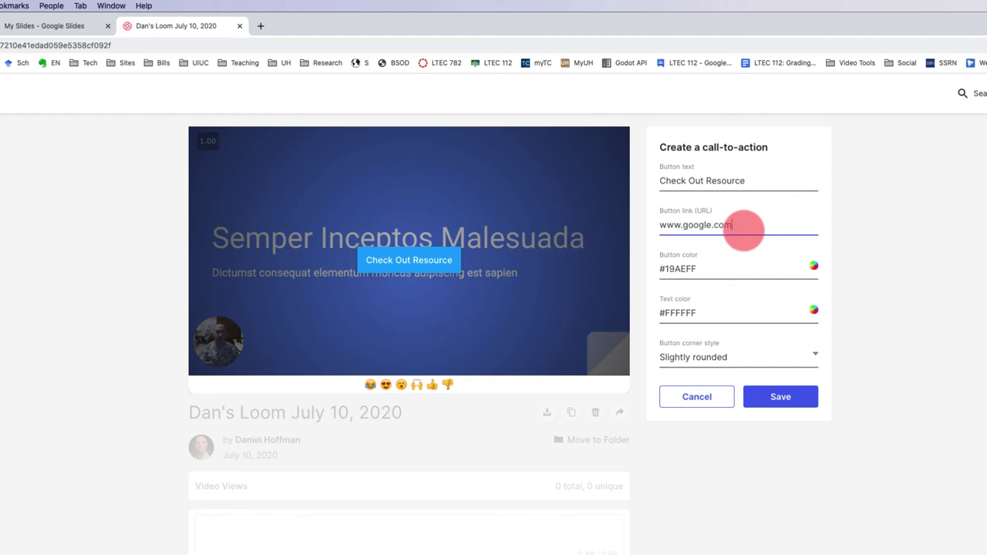
click(783, 397)
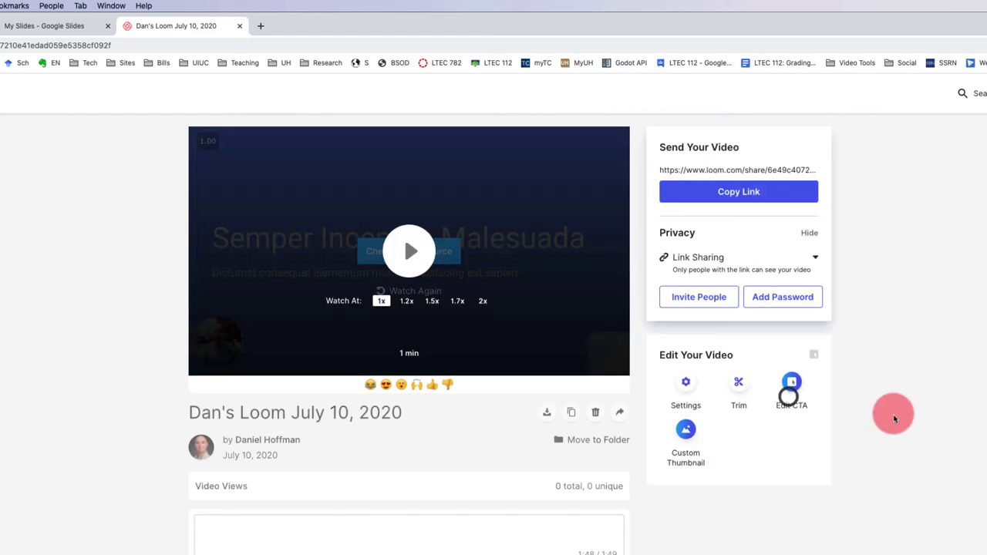
Play the video through to its end, test its "Check Out Resource" link, and return to the video page.
click(409, 251)
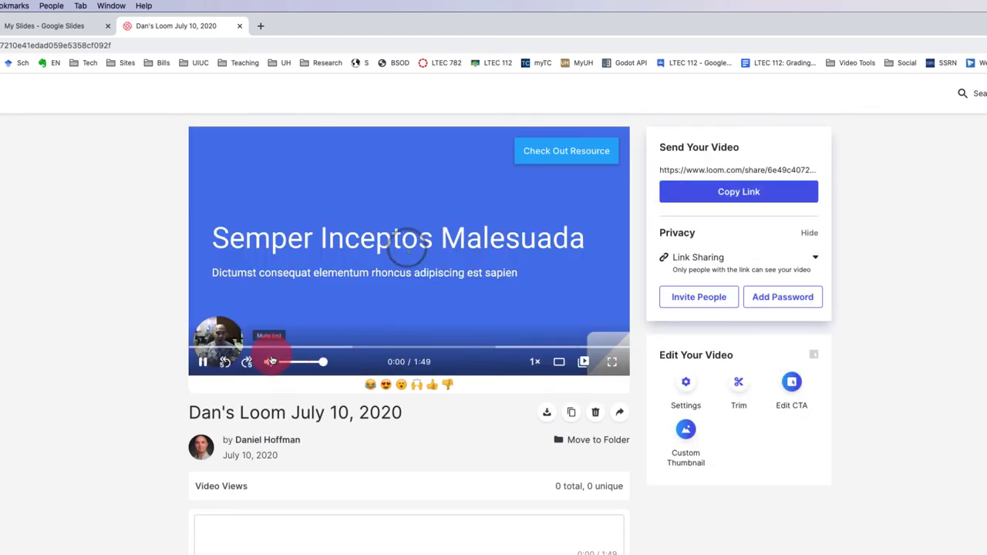
drag(599, 353, 616, 351)
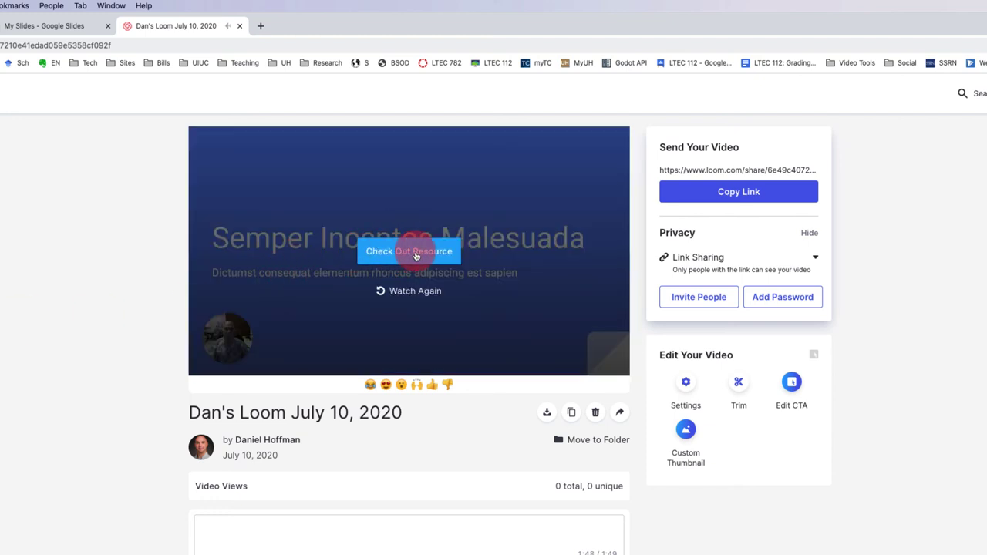
click(415, 252)
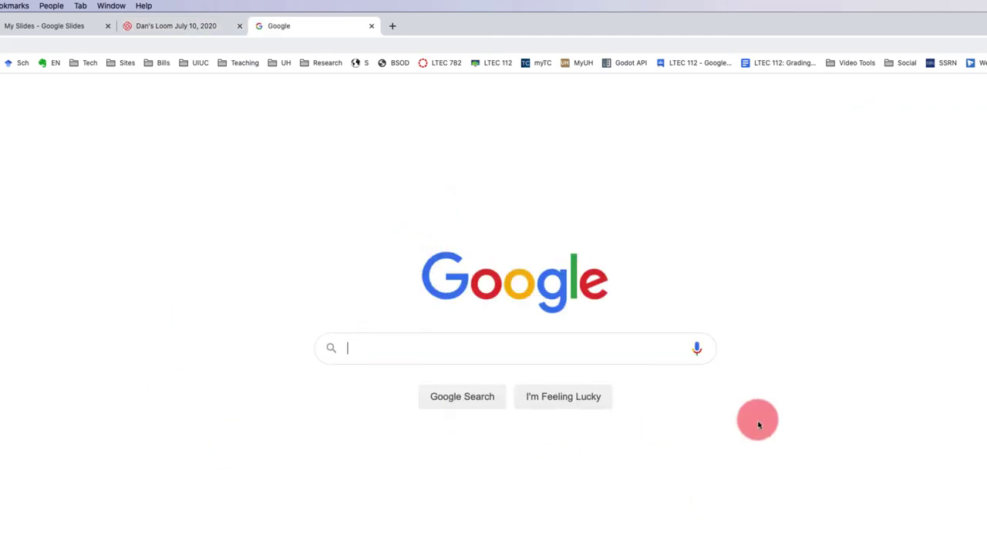
click(155, 27)
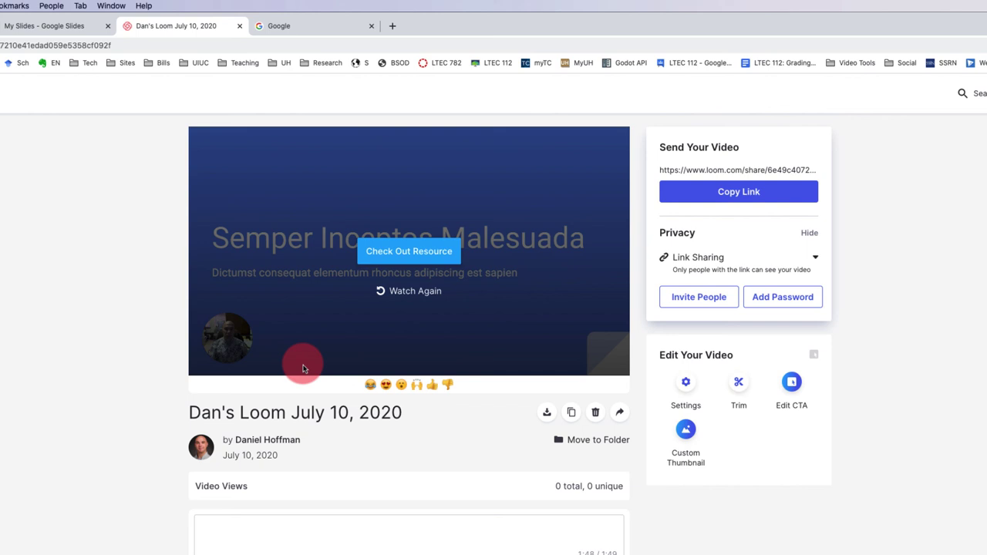
Copy the video's responsive embed code from its sharing options.
click(620, 417)
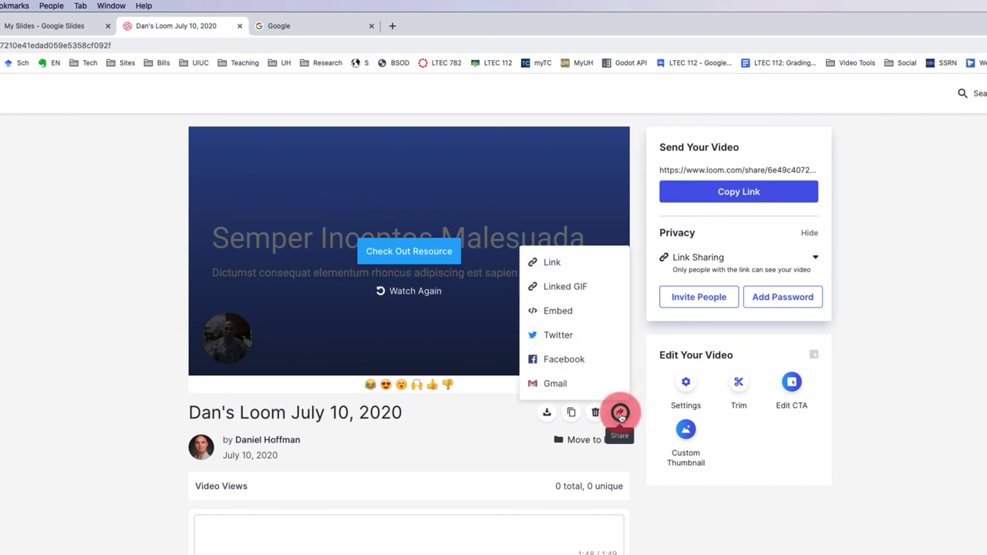
click(563, 314)
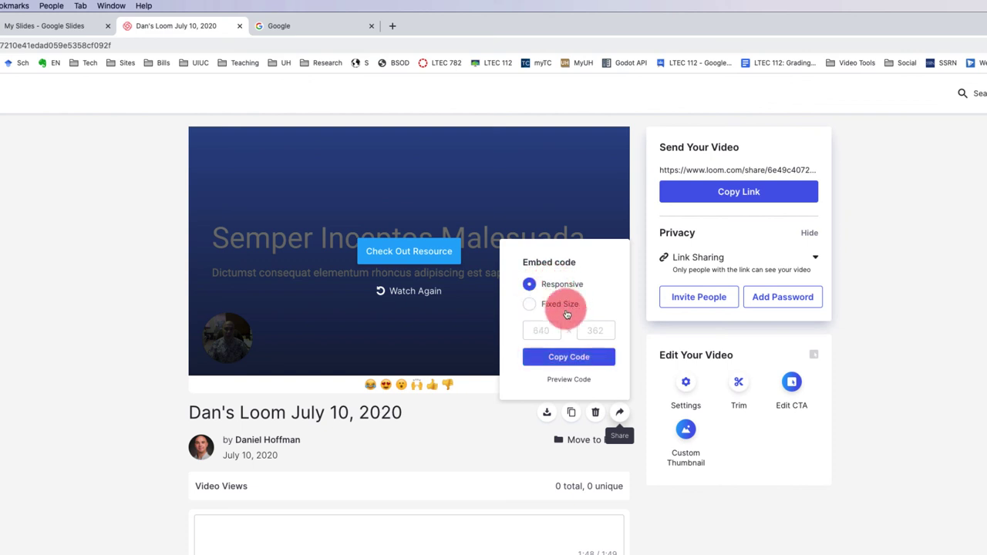
click(569, 358)
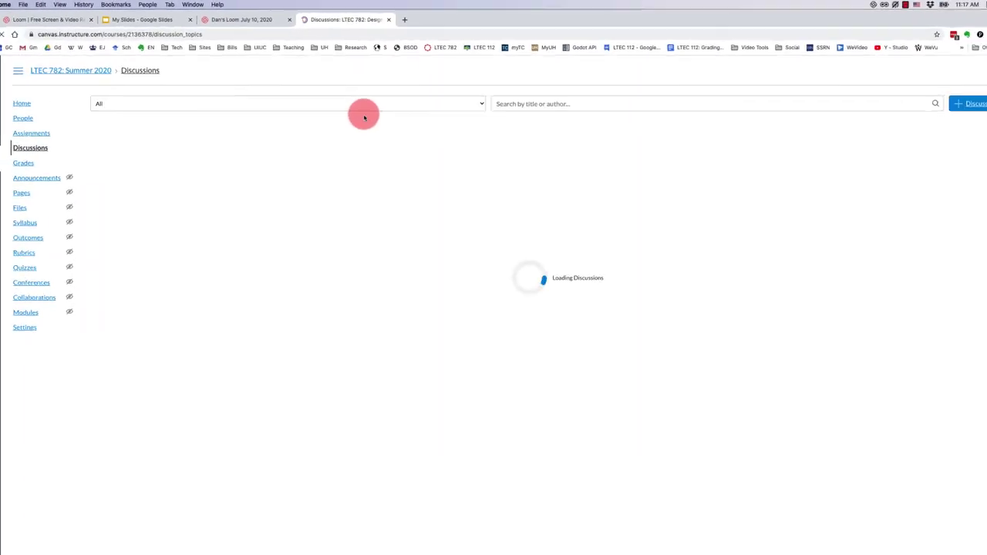
In Canvas, open the discussion "Critical Reflection 01: Analyzing a Non-Example" and embed the Loom video in a new reply using the copied HTML code.
click(200, 136)
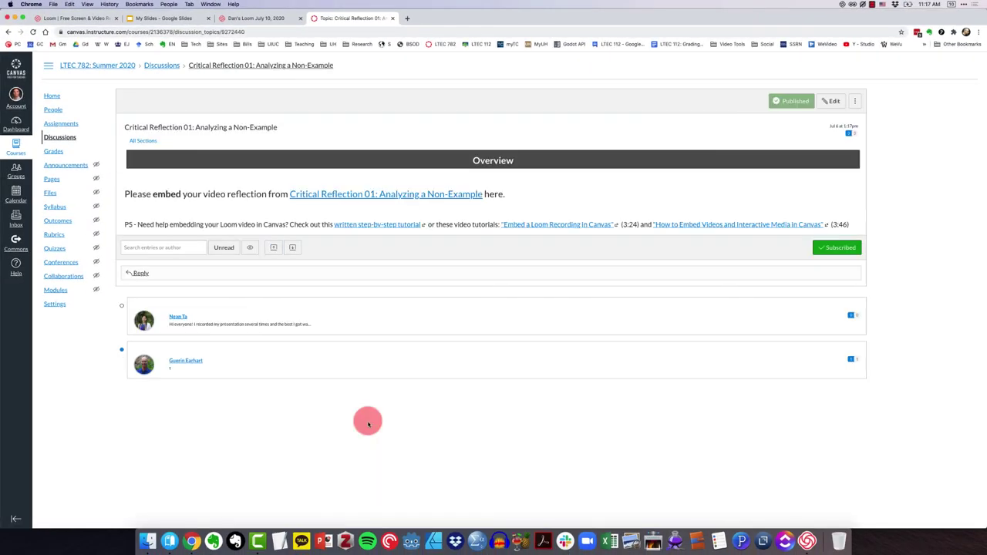
click(140, 273)
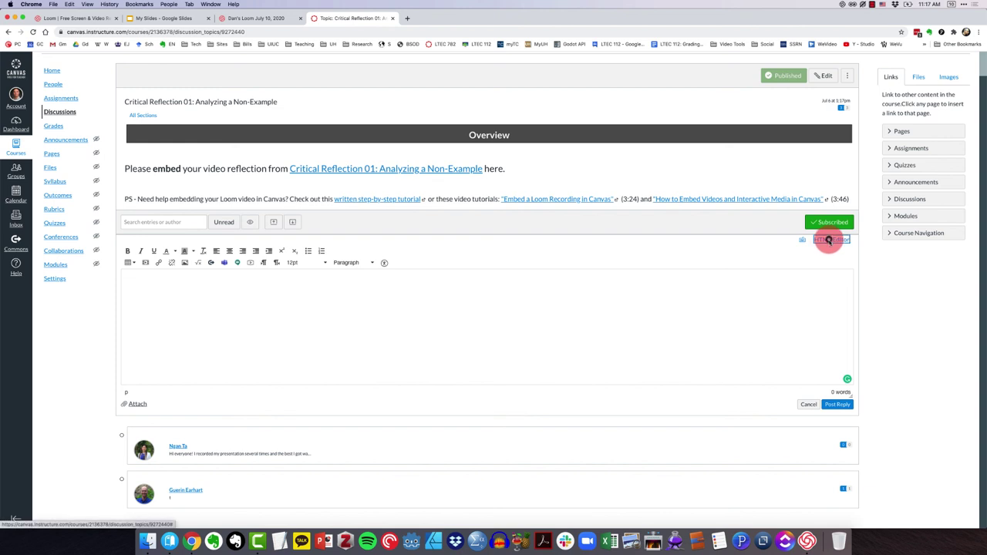
click(829, 242)
key(super+v)
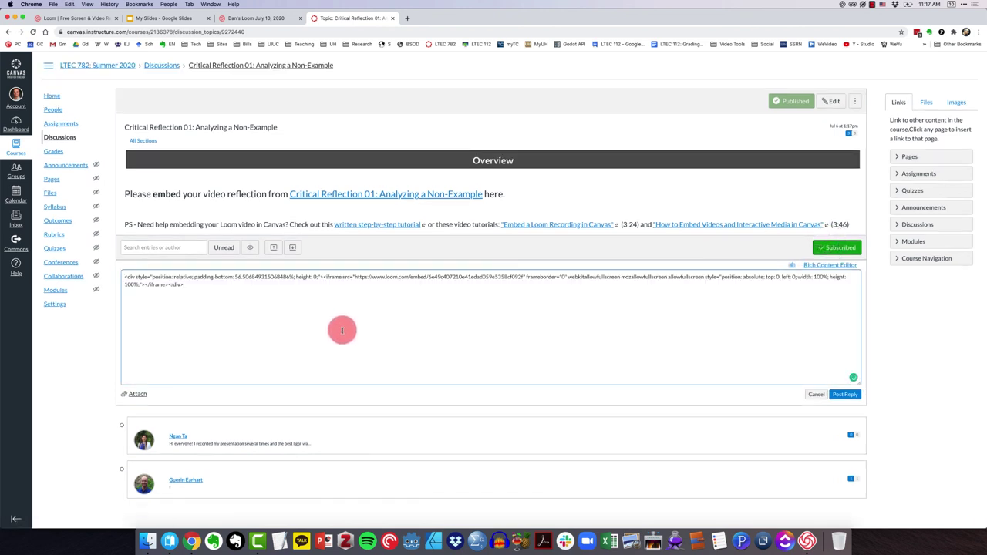
click(829, 265)
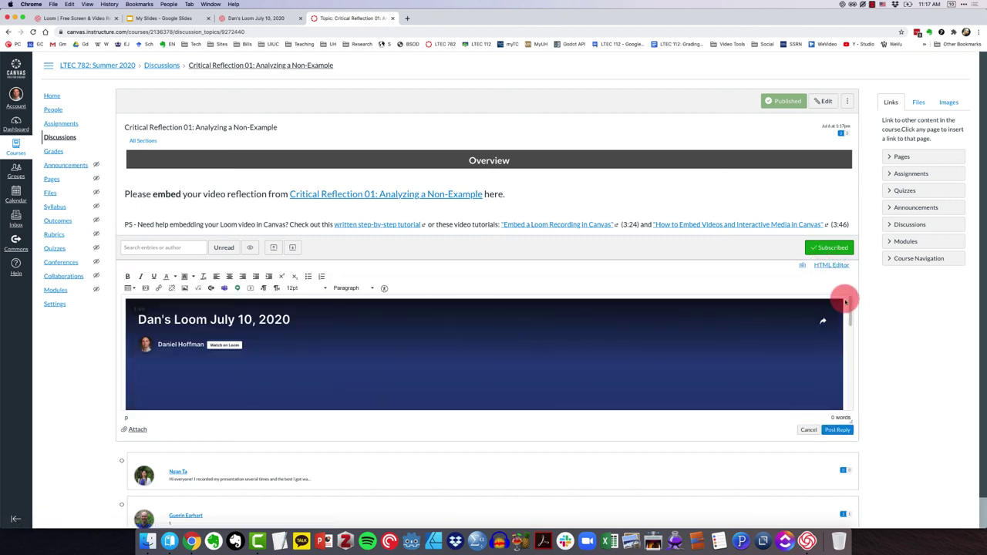
mouse_move(851, 309)
mouse_down()
mouse_move(844, 385)
mouse_move(850, 301)
mouse_up()
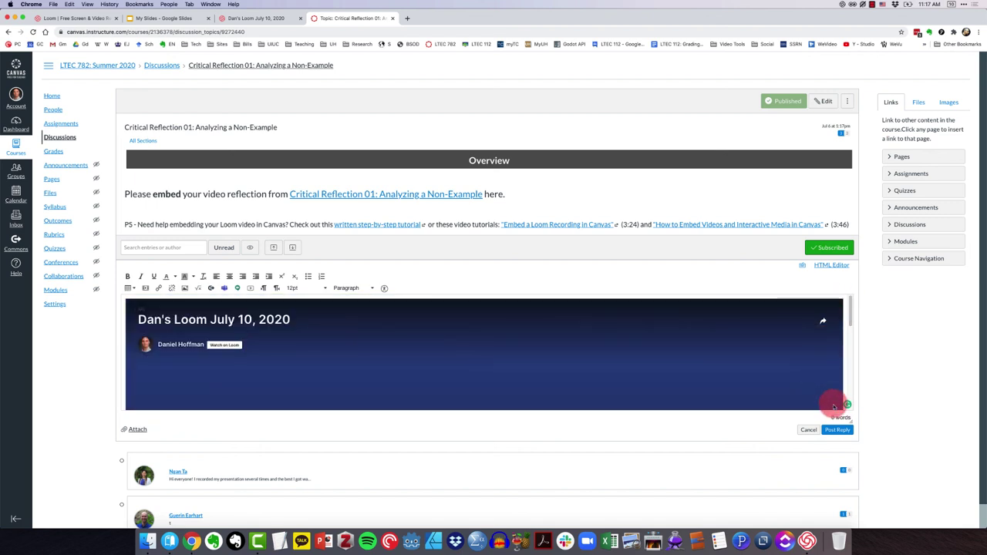
click(844, 431)
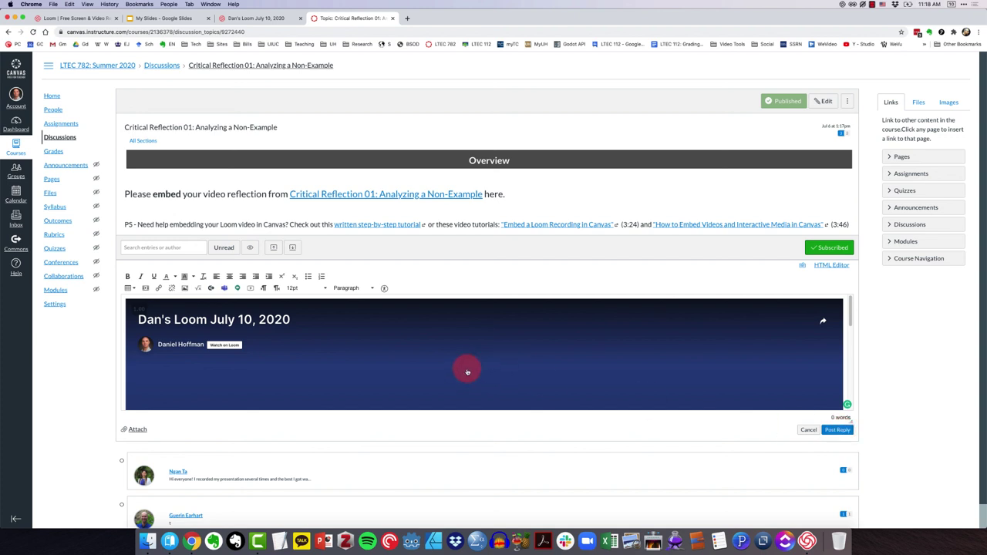
Examine the reply's embed code in its HTML source, and return to the rich content view.
click(828, 267)
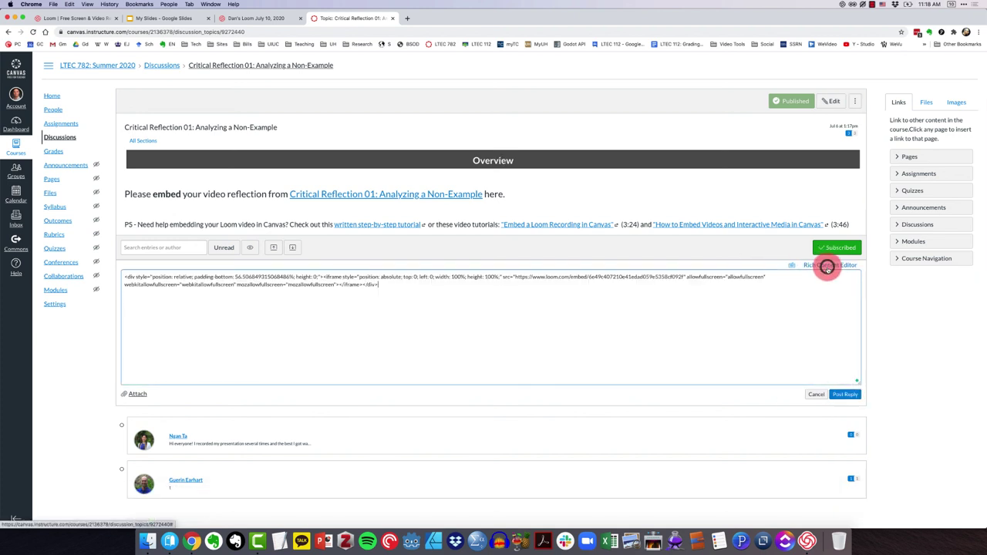
drag(409, 297, 112, 269)
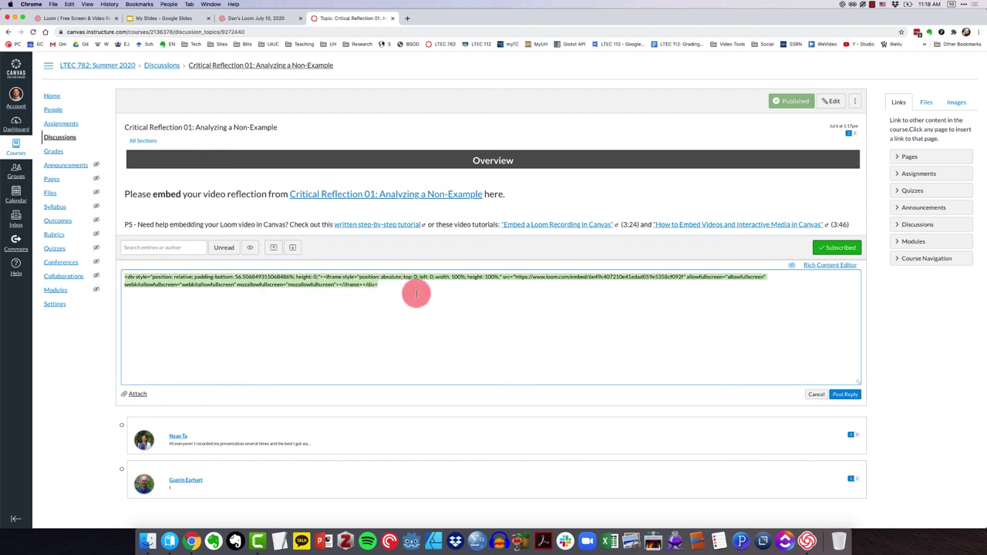
click(831, 267)
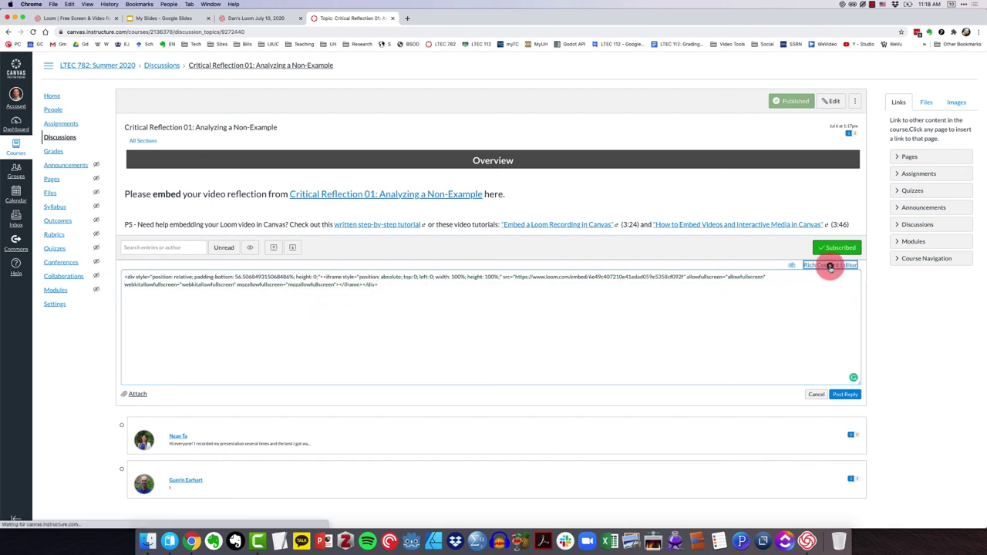